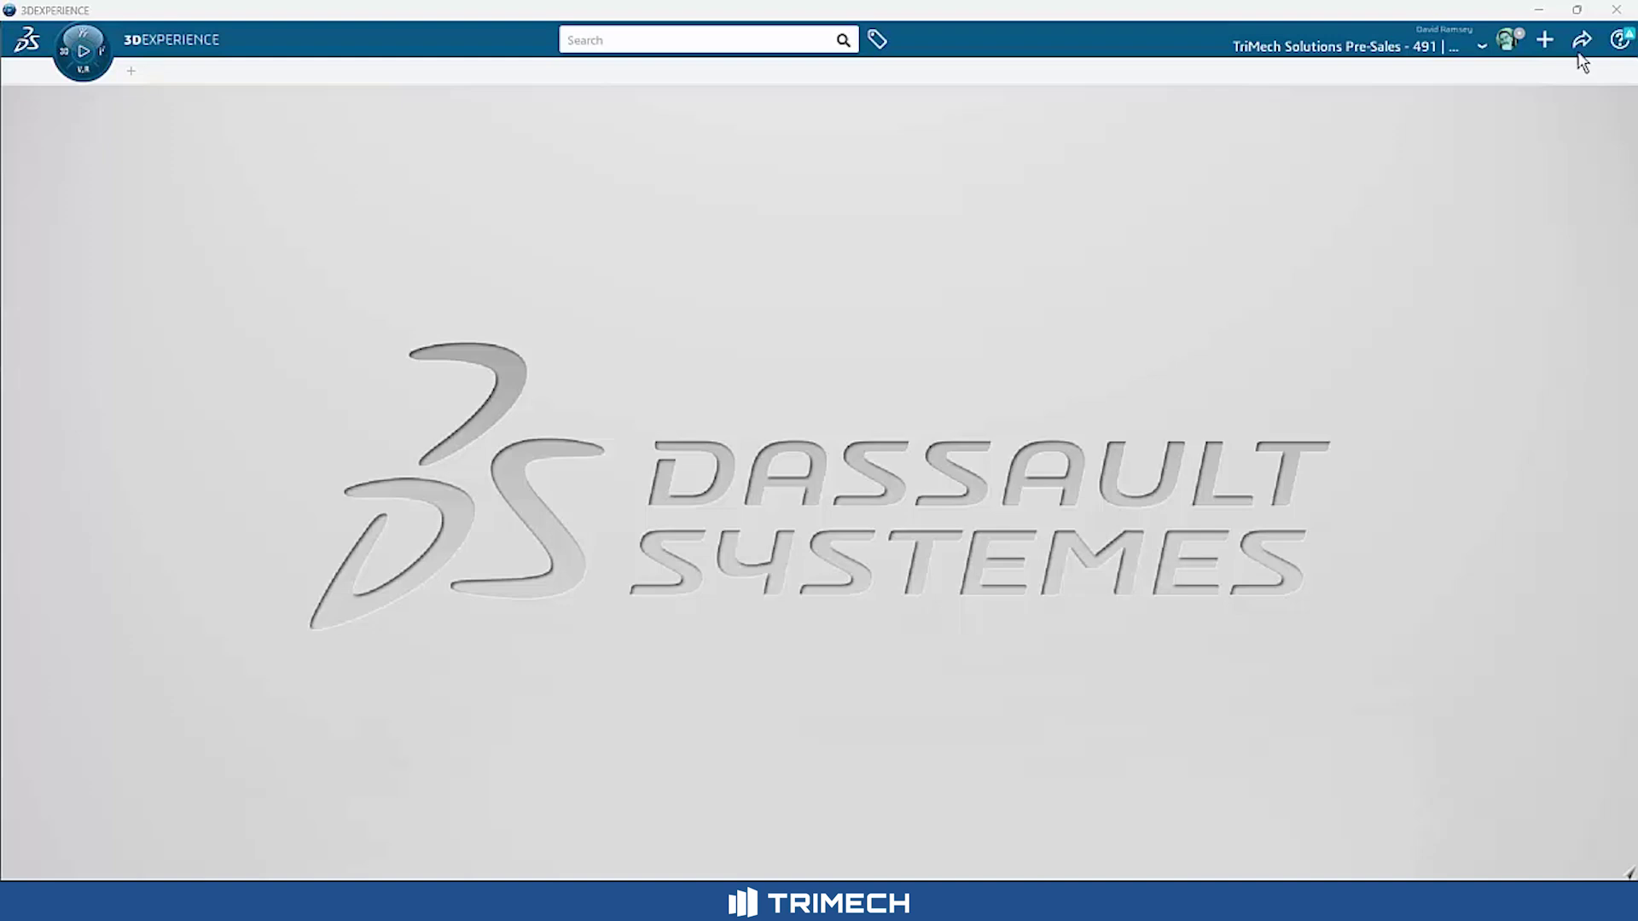
- Launch Part Design and create a new 3D part titled 'Sample part'
click(66, 56)
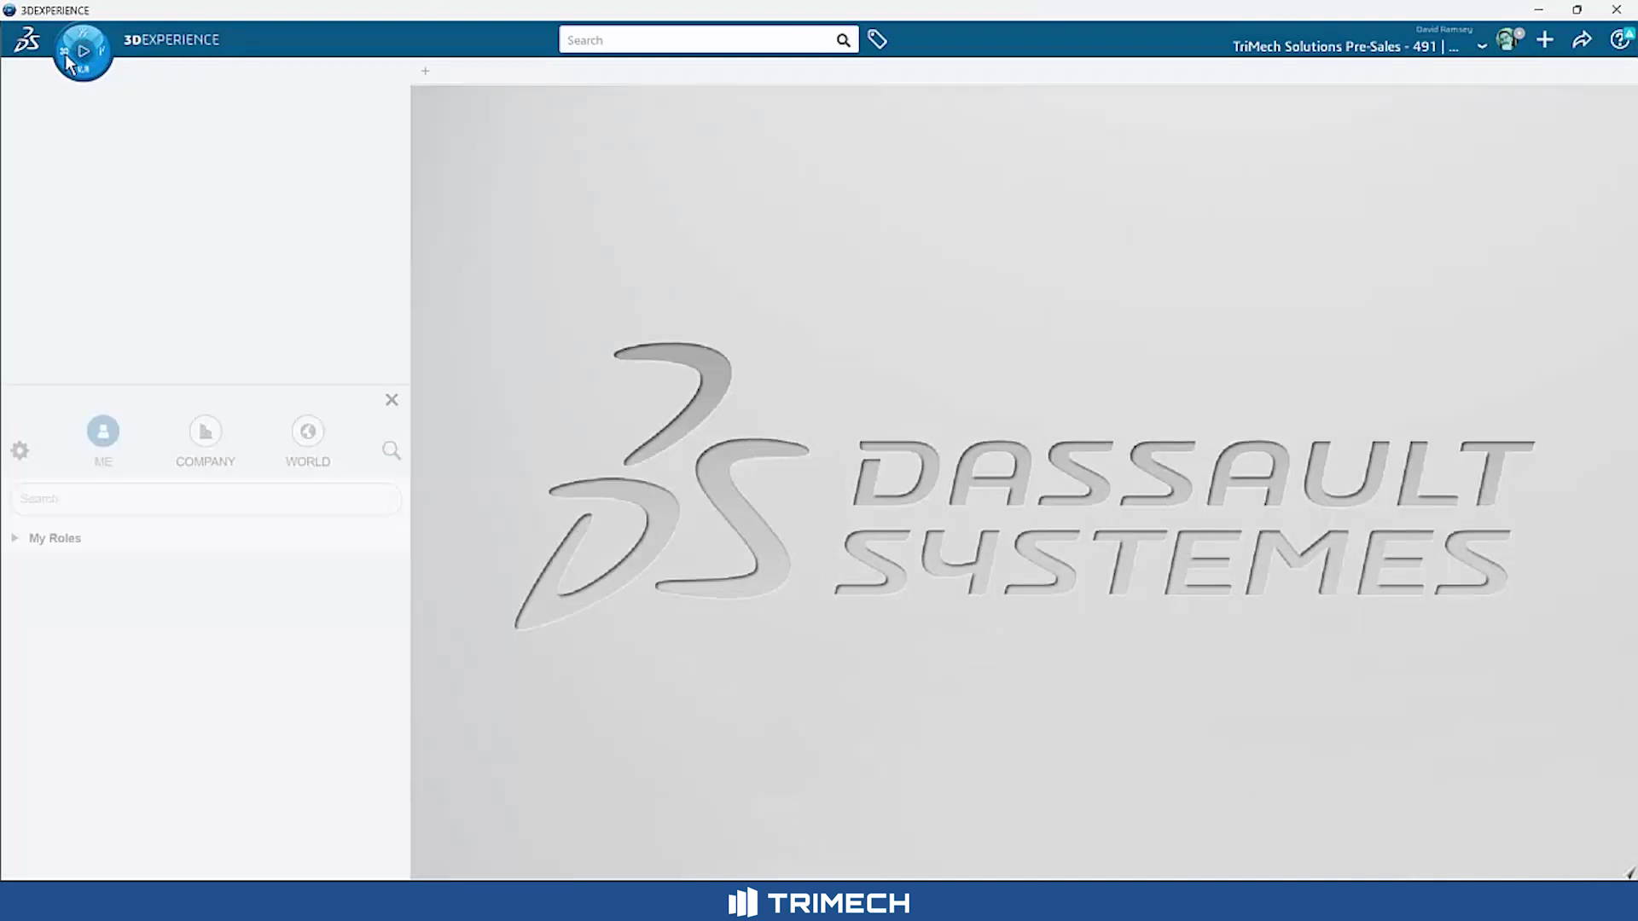
click(268, 336)
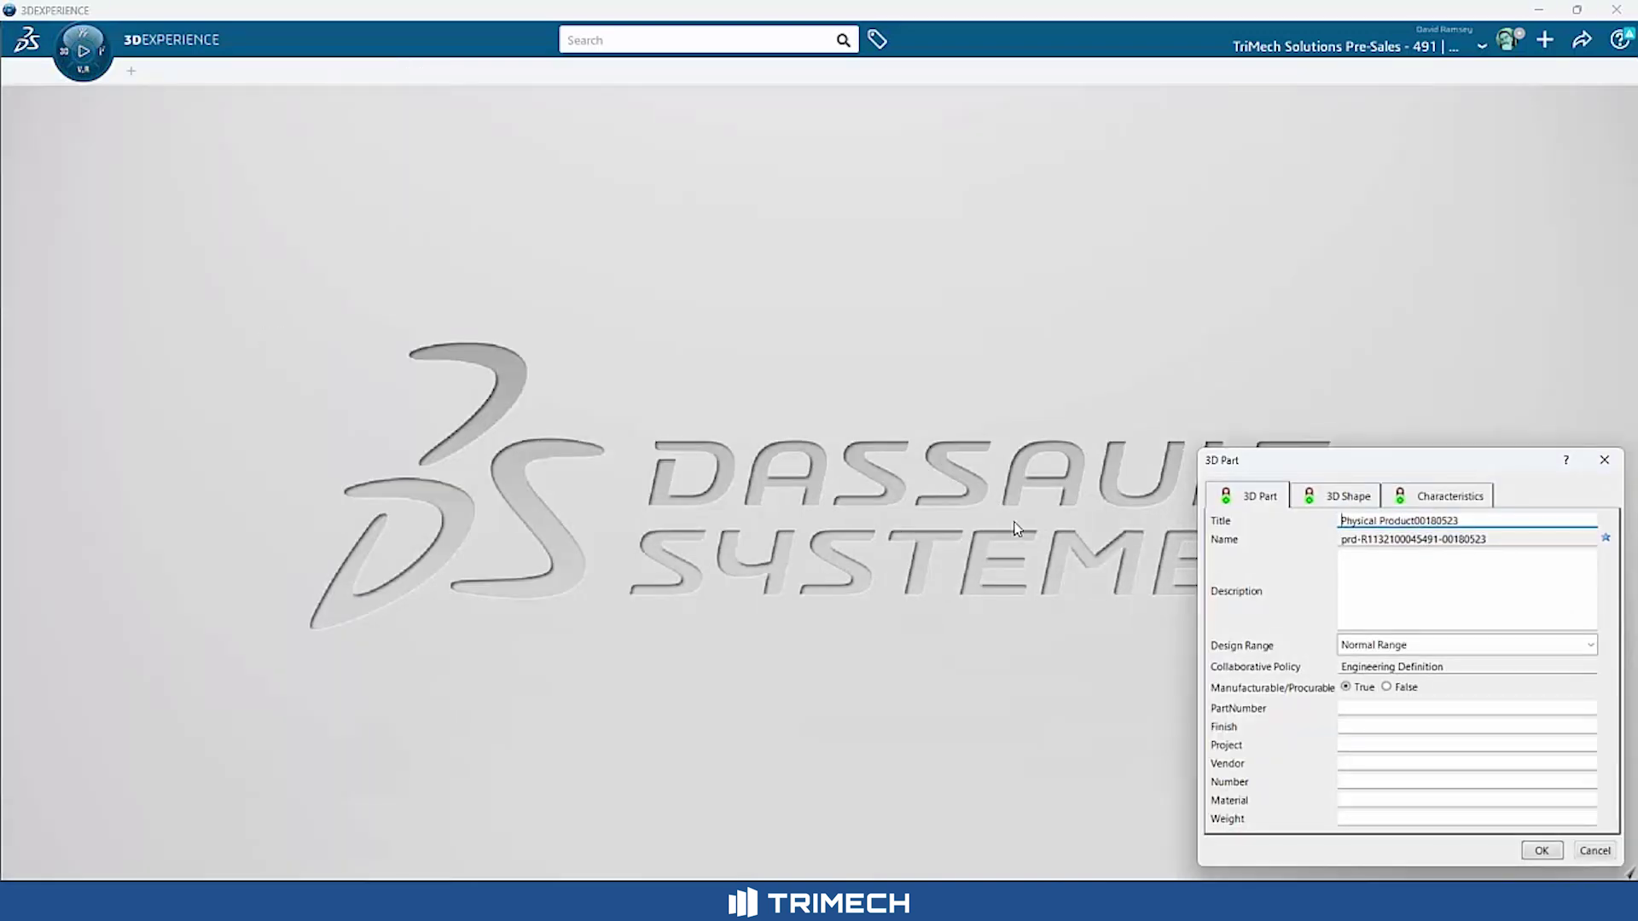
drag(1473, 520, 1225, 522)
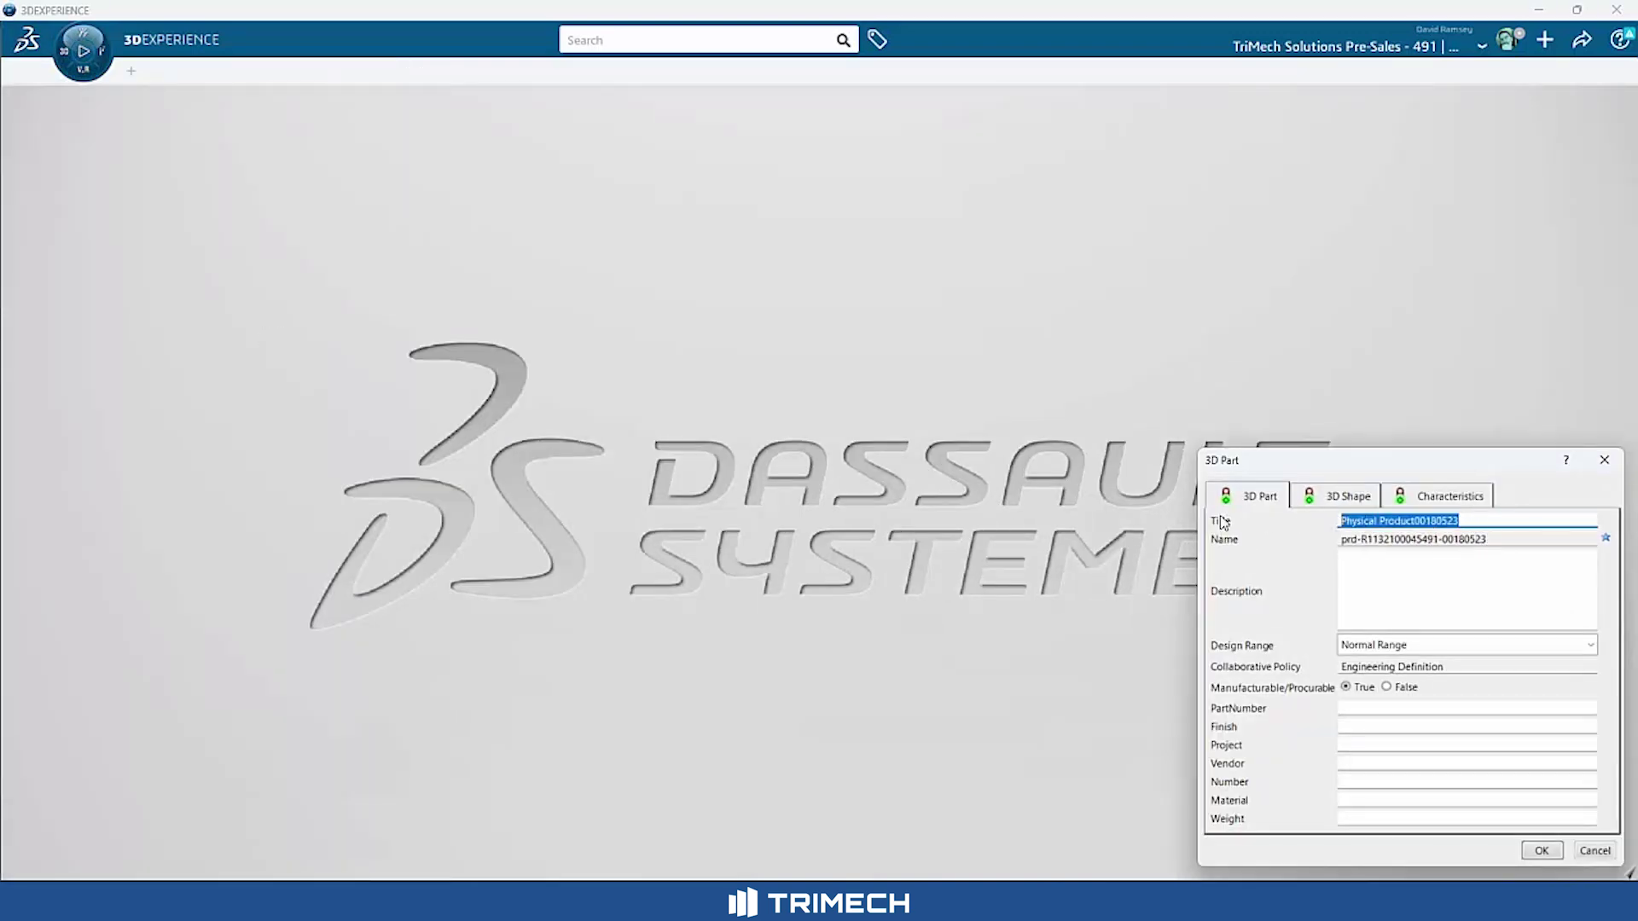
text(Bas)
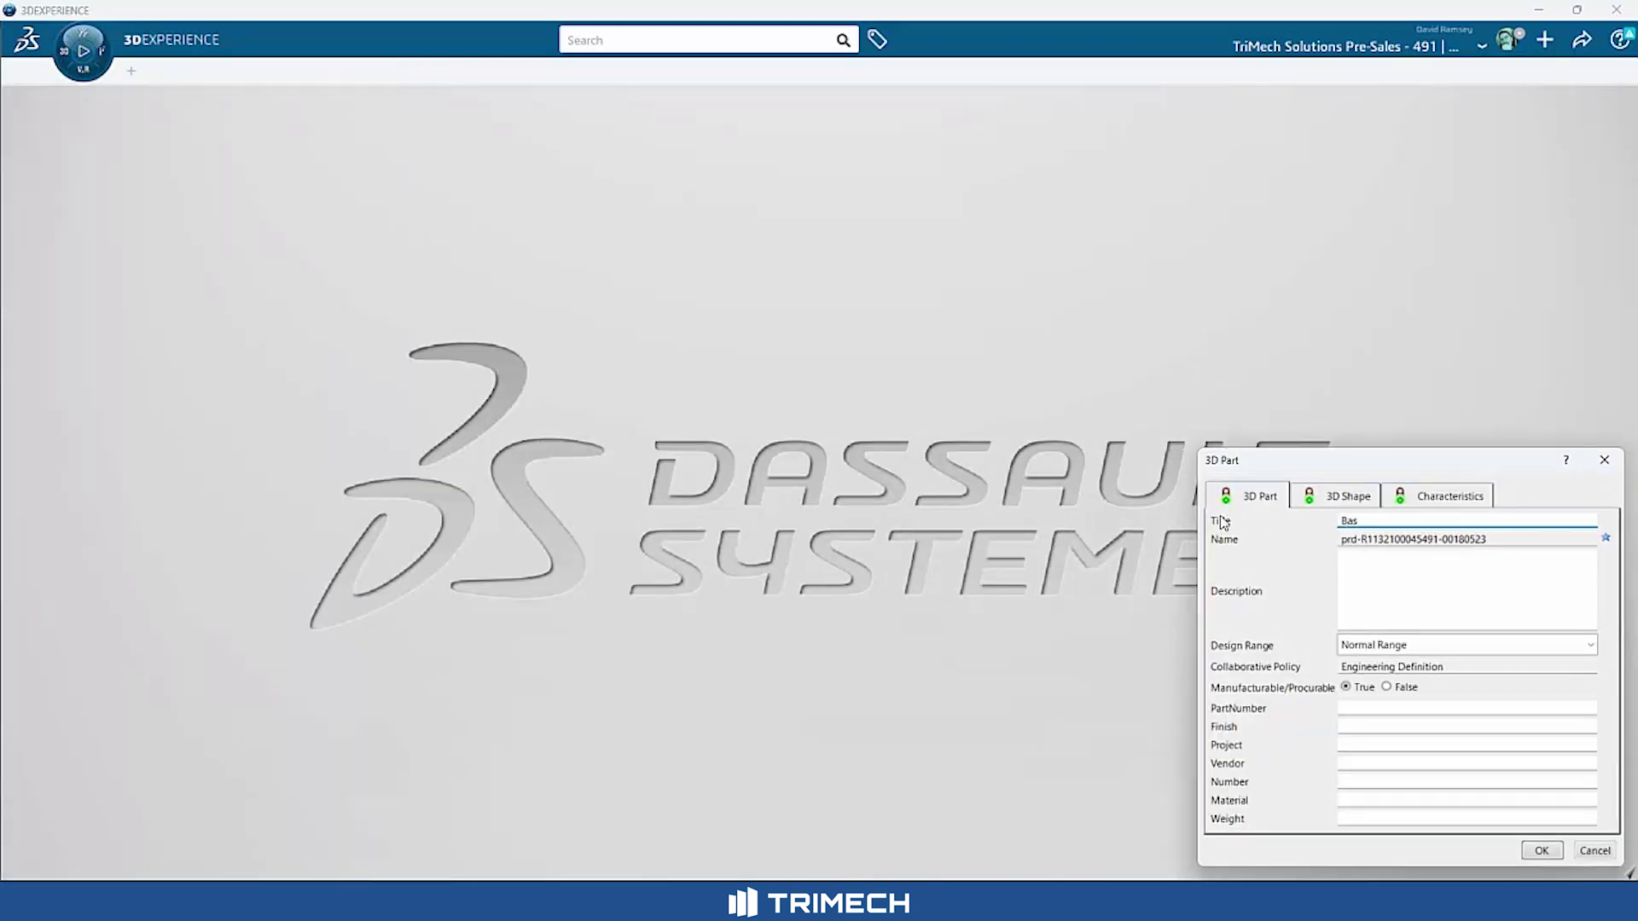
text(ic)
key(BackSpace)
key(BackSpace)
key(BackSpace)
key(BackSpace)
key(BackSpace)
text(Sample part)
click(1544, 852)
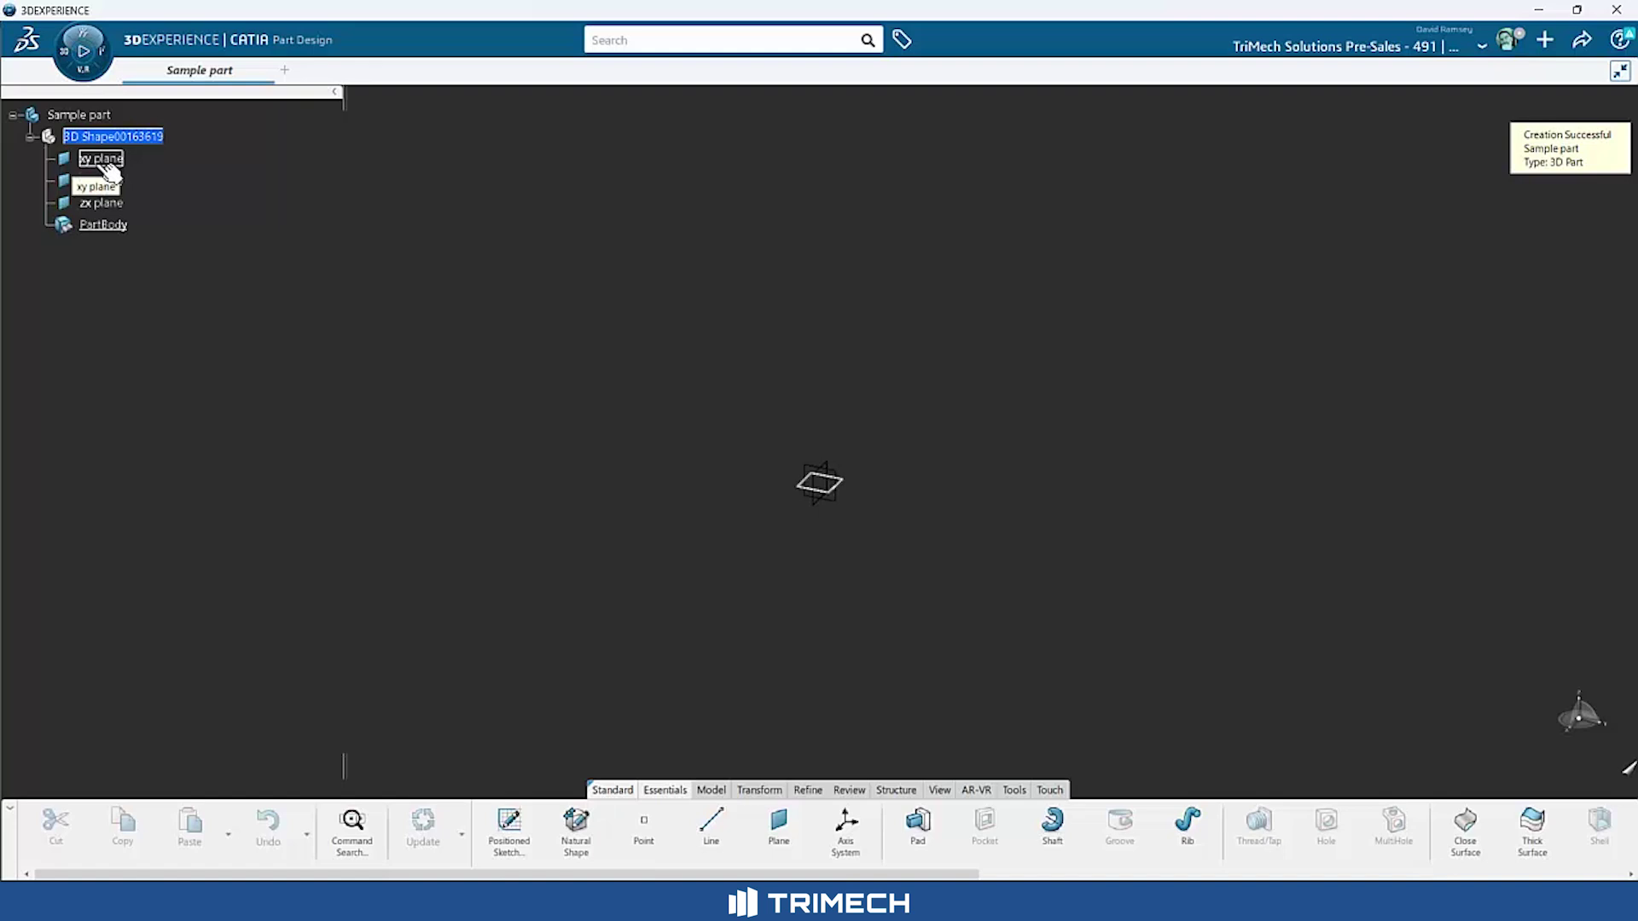
- Select the xy plane in the specification tree as the sketch support
click(114, 168)
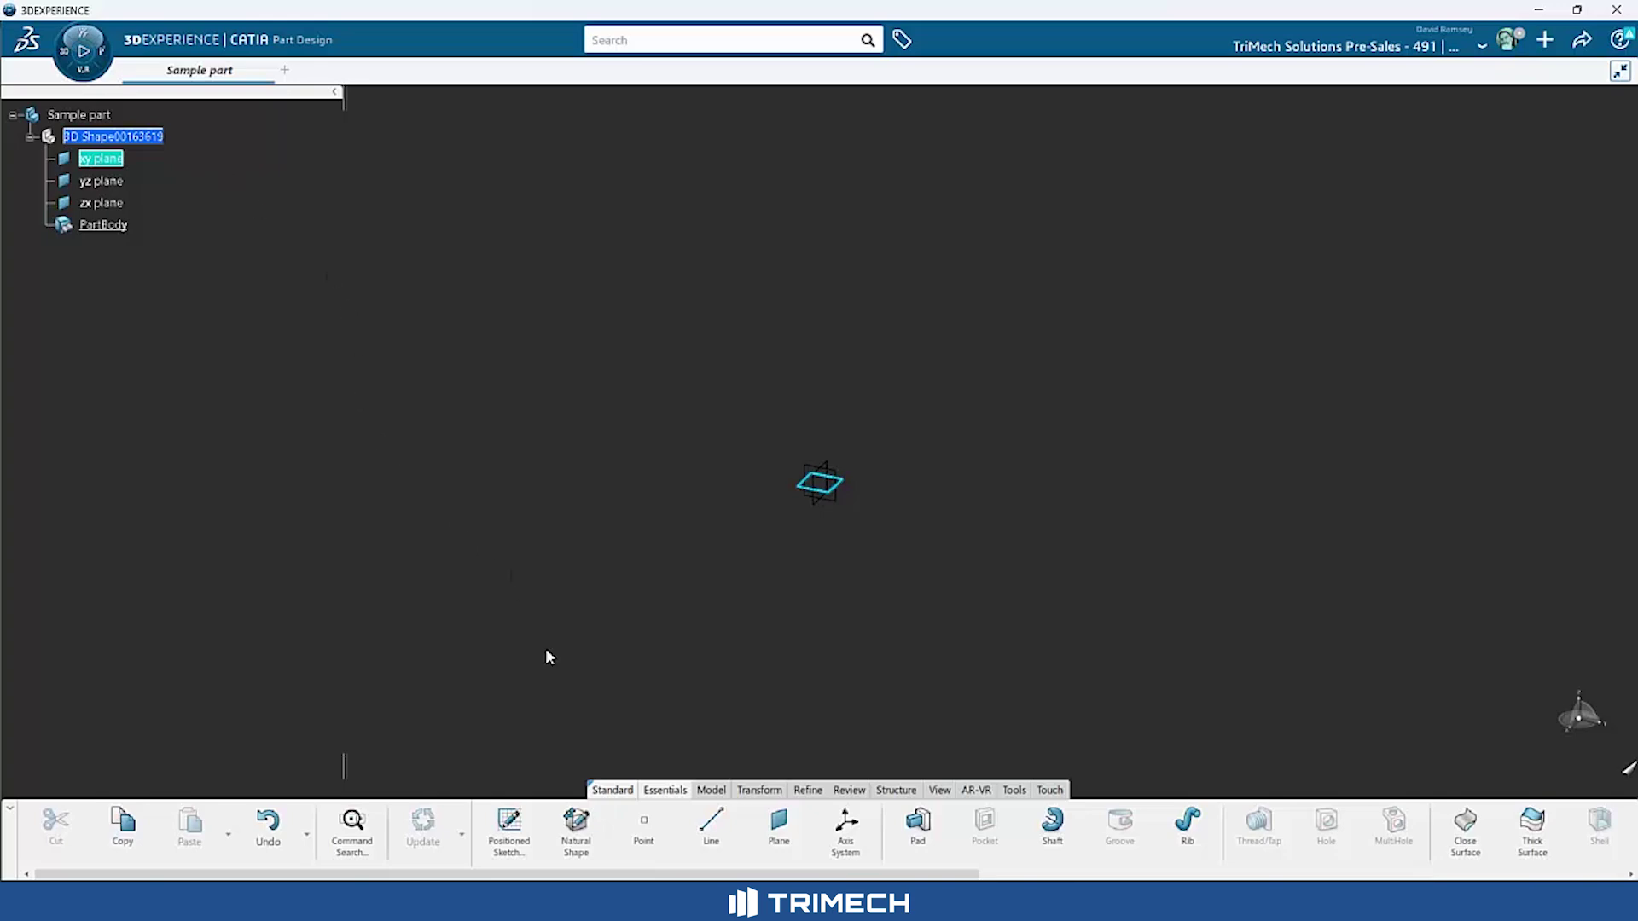
- Sketch on the xy plane a rectangle from the origin to the 150 x 70 corner
click(509, 829)
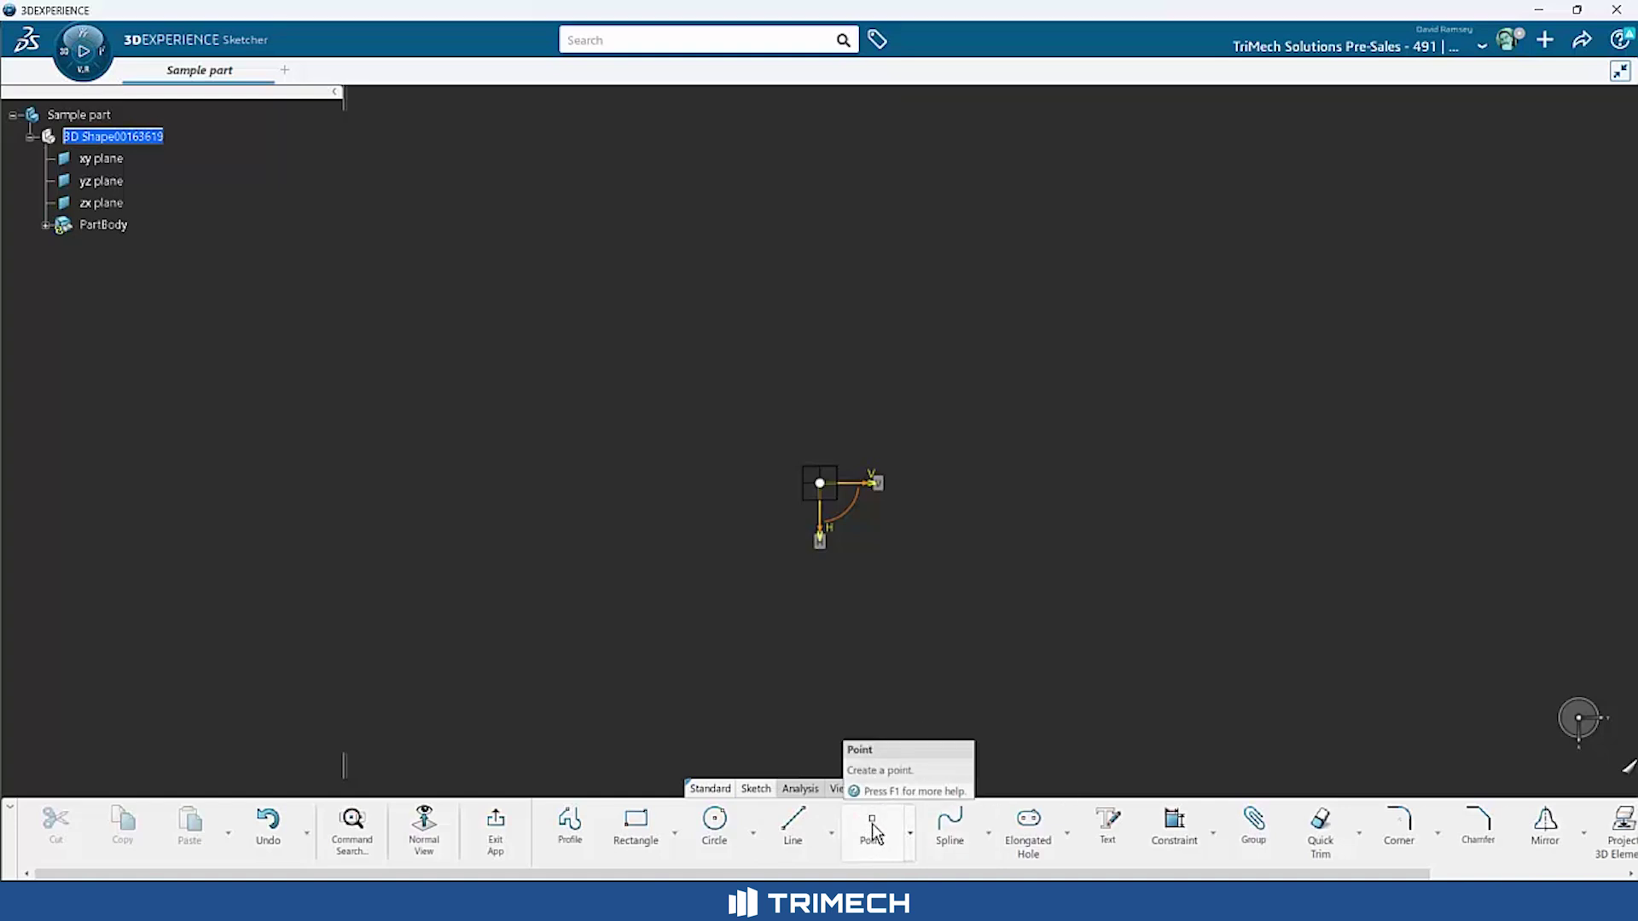
click(636, 834)
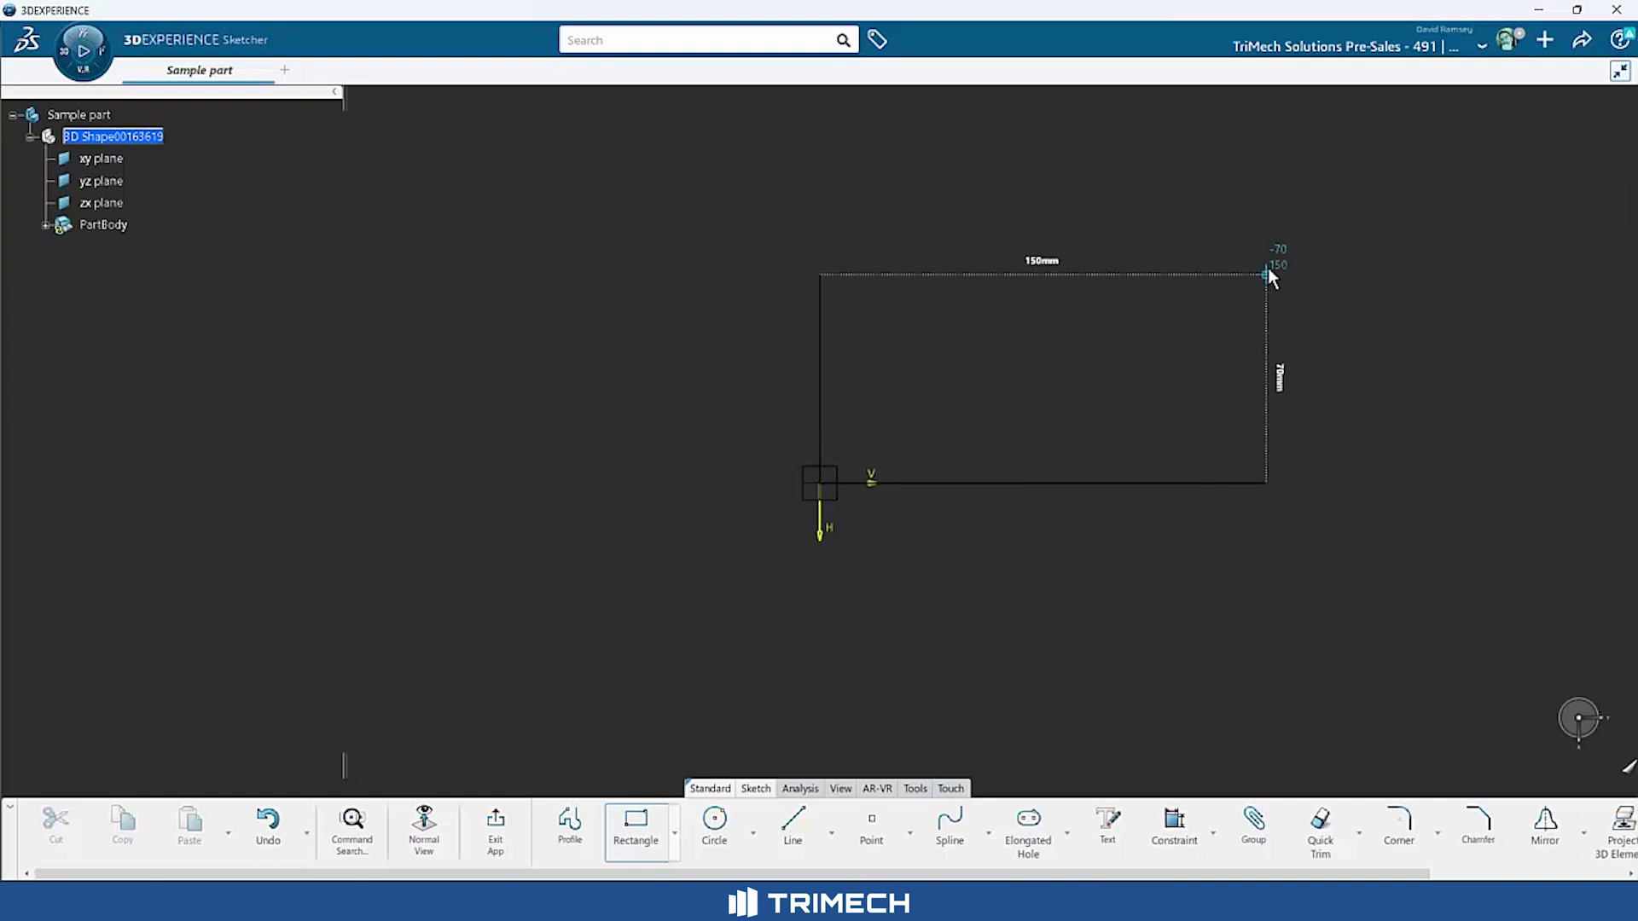
click(1266, 274)
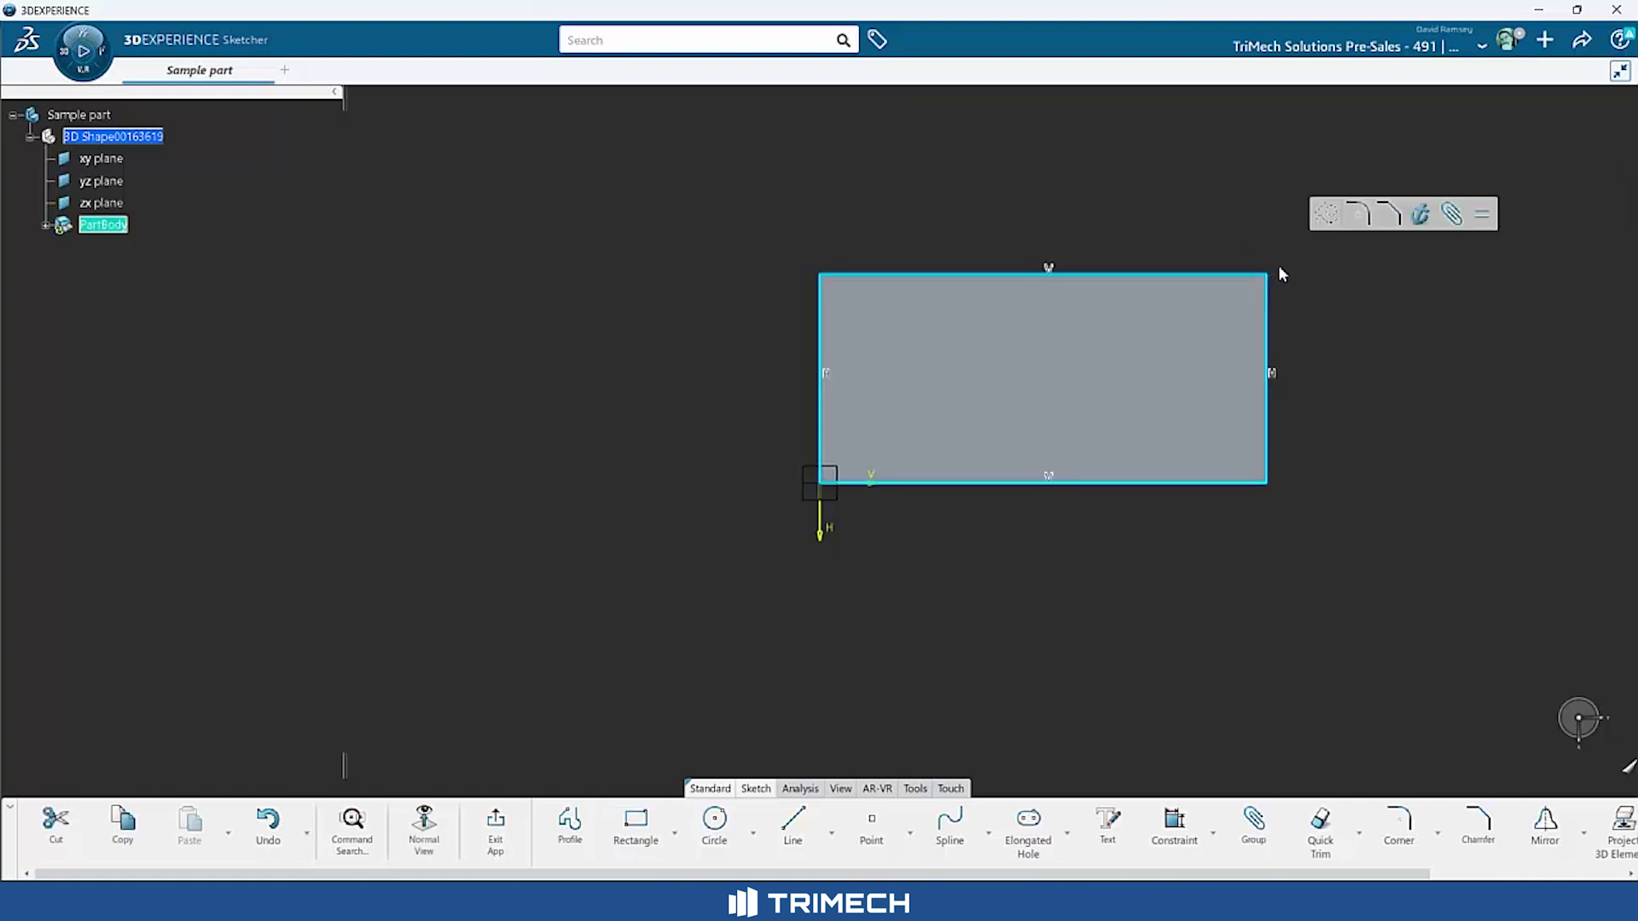
- Dimension the rectangle's top edge with a 150 mm width constraint
click(1393, 469)
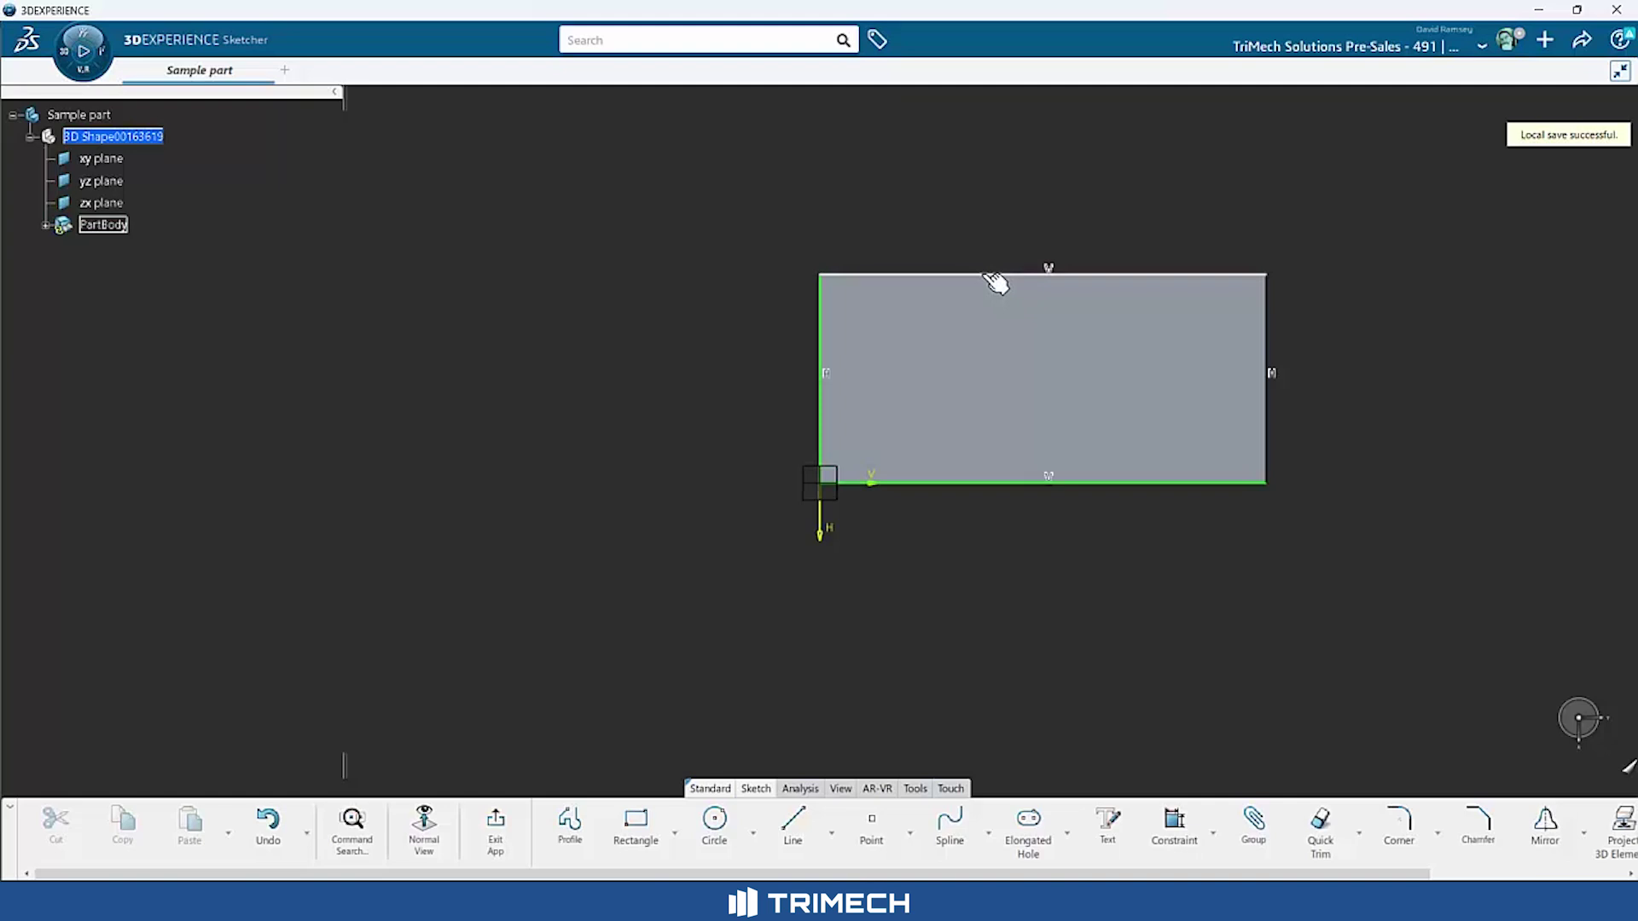
click(991, 276)
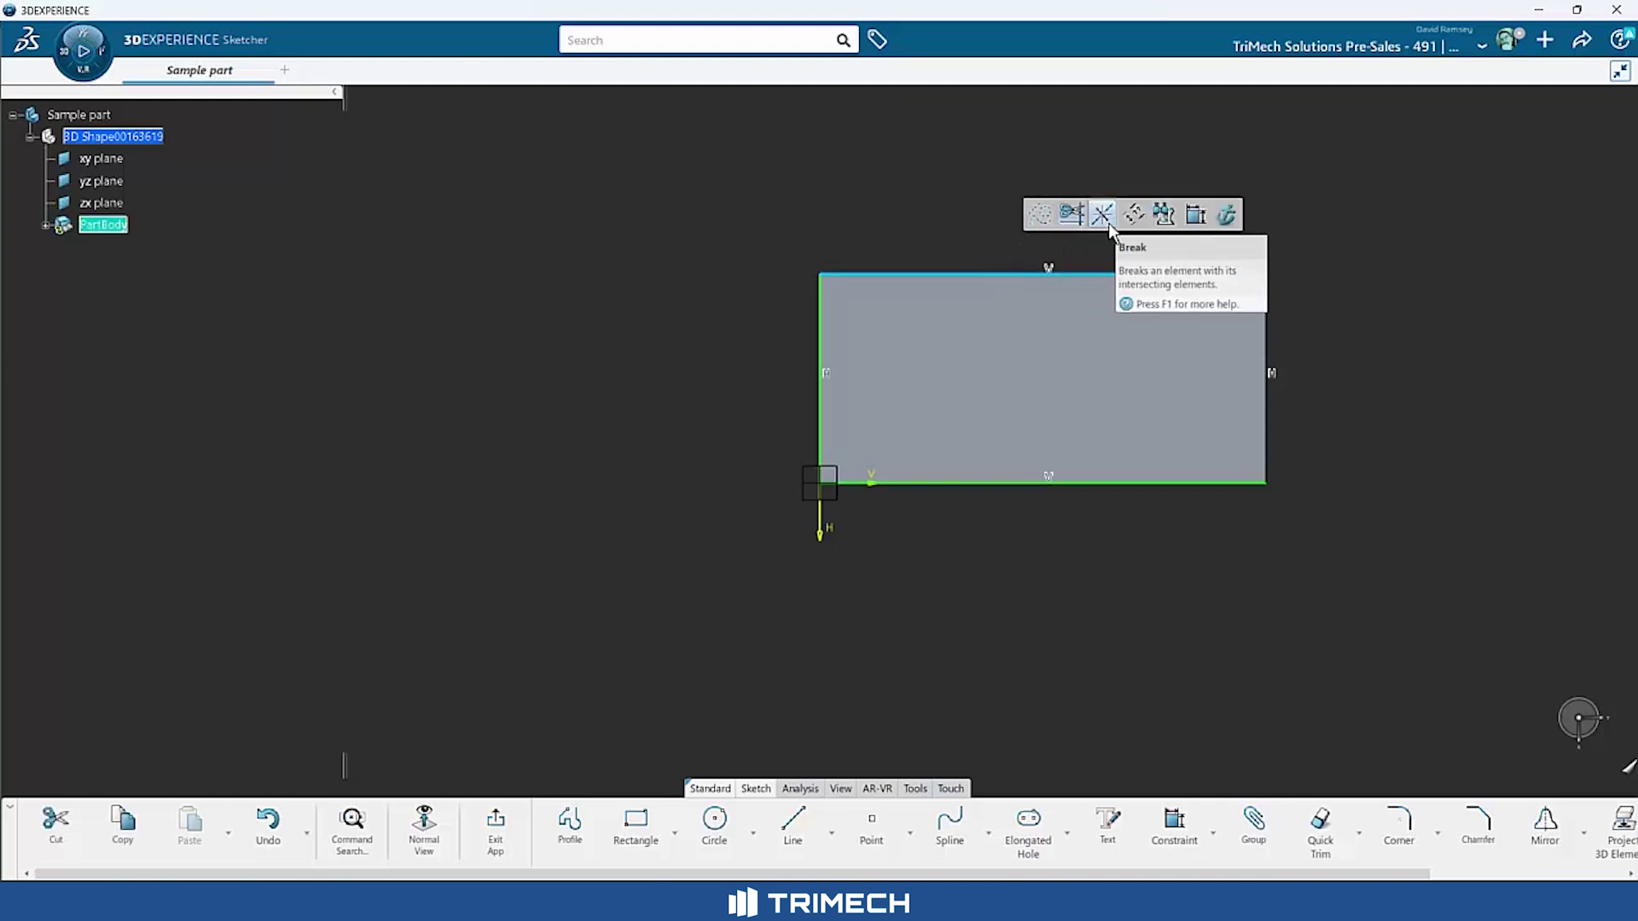
click(1196, 215)
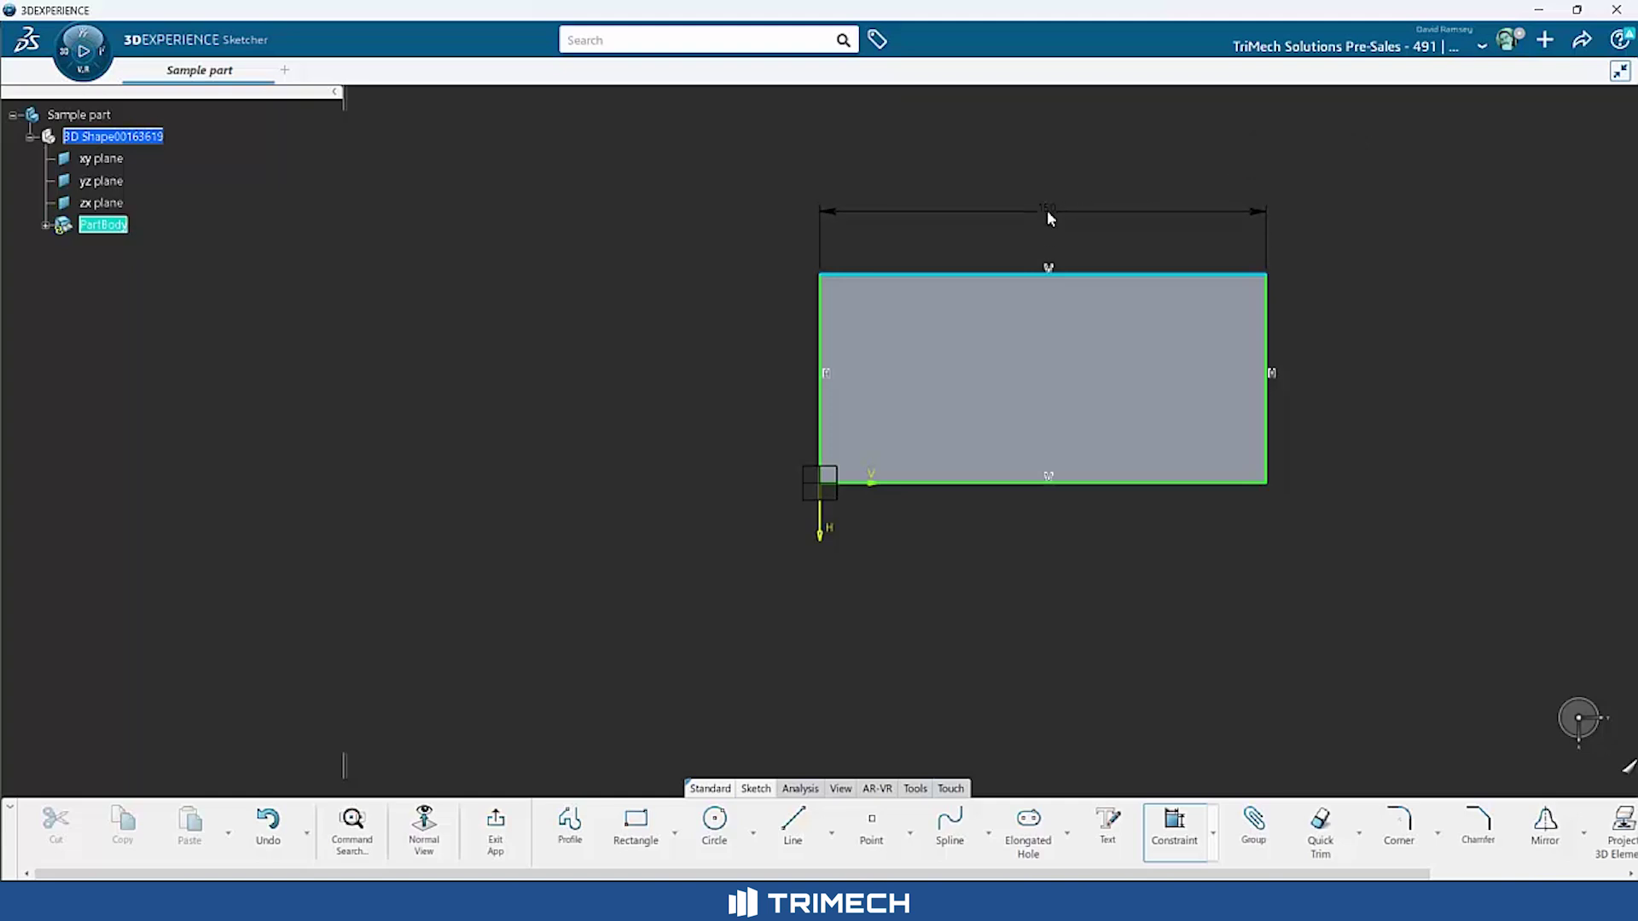
click(1047, 208)
double_click(1047, 208)
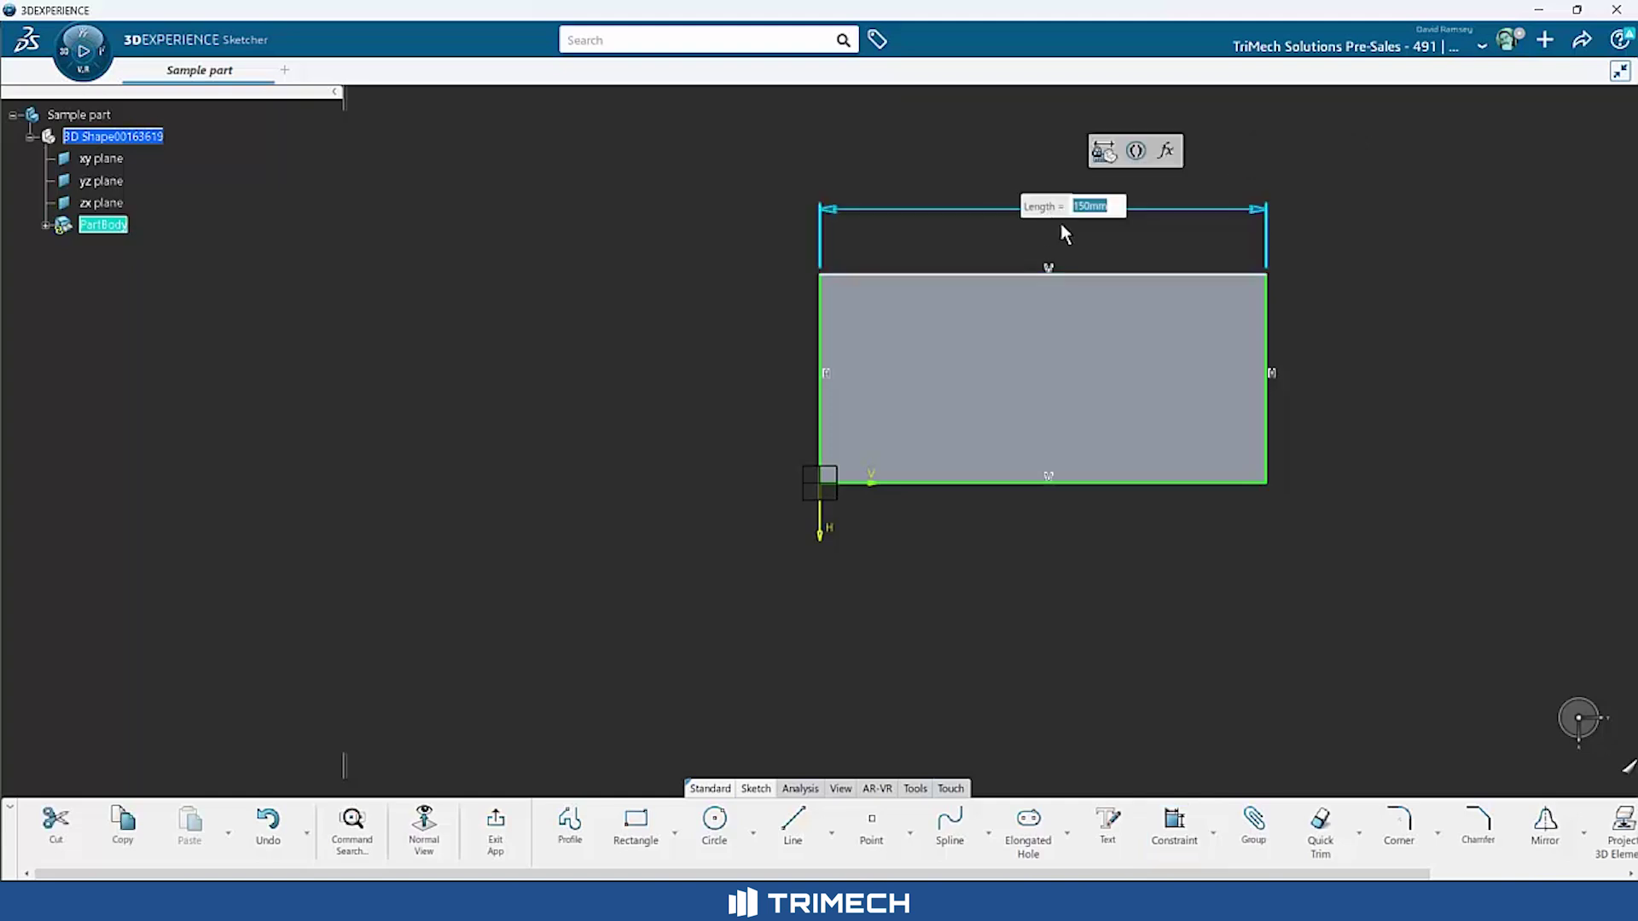
text(15)
key(Return)
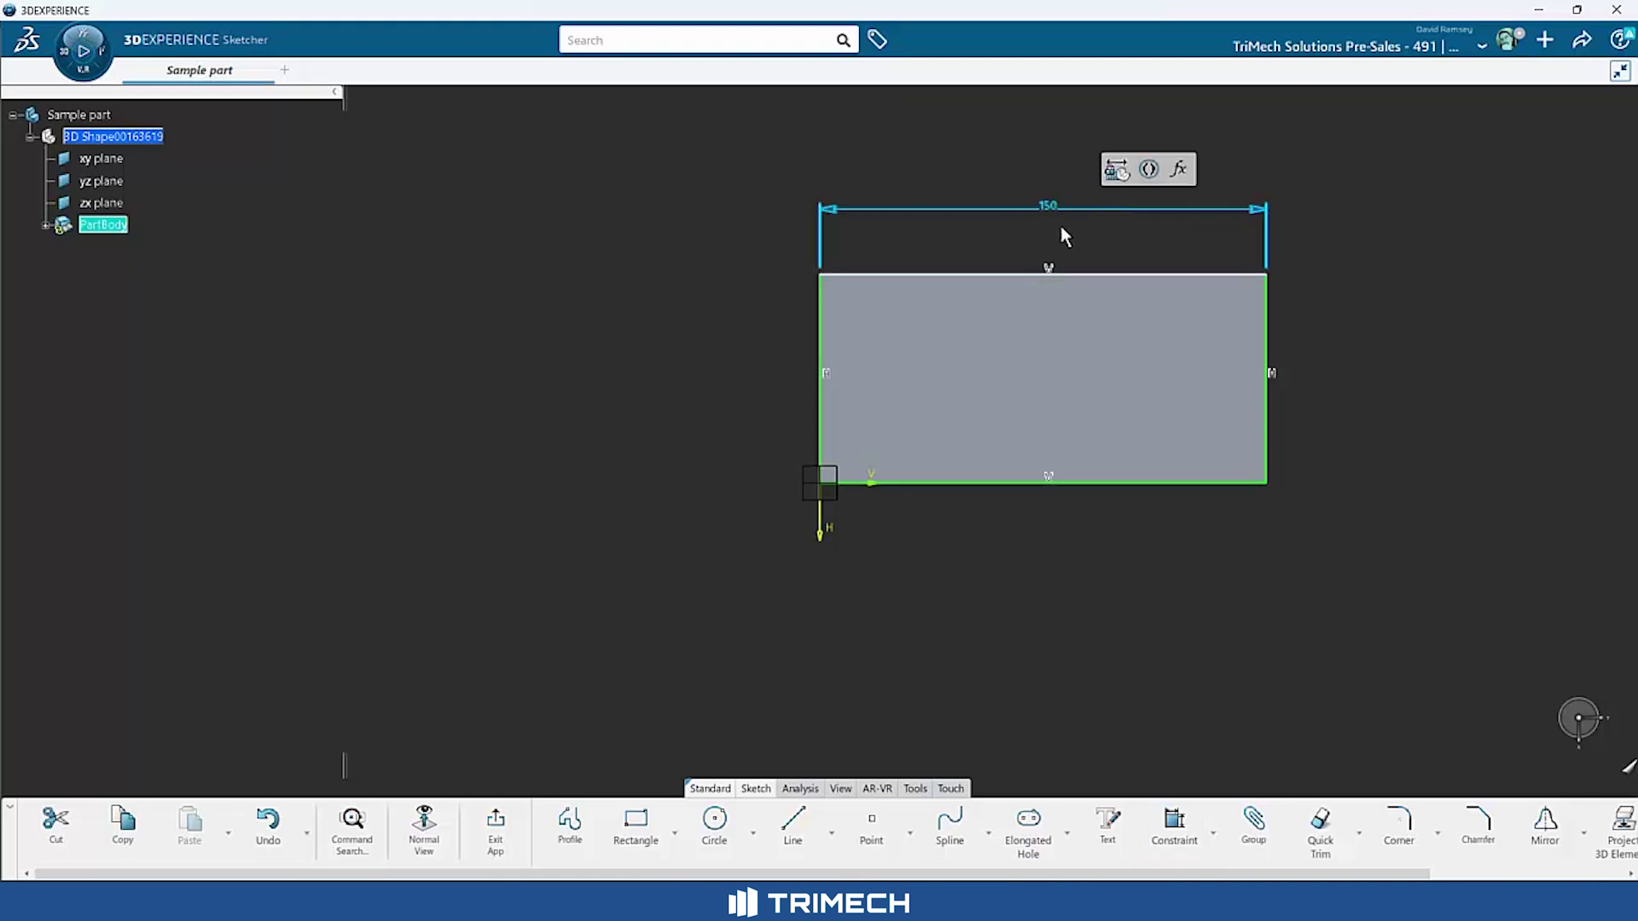
click(1346, 240)
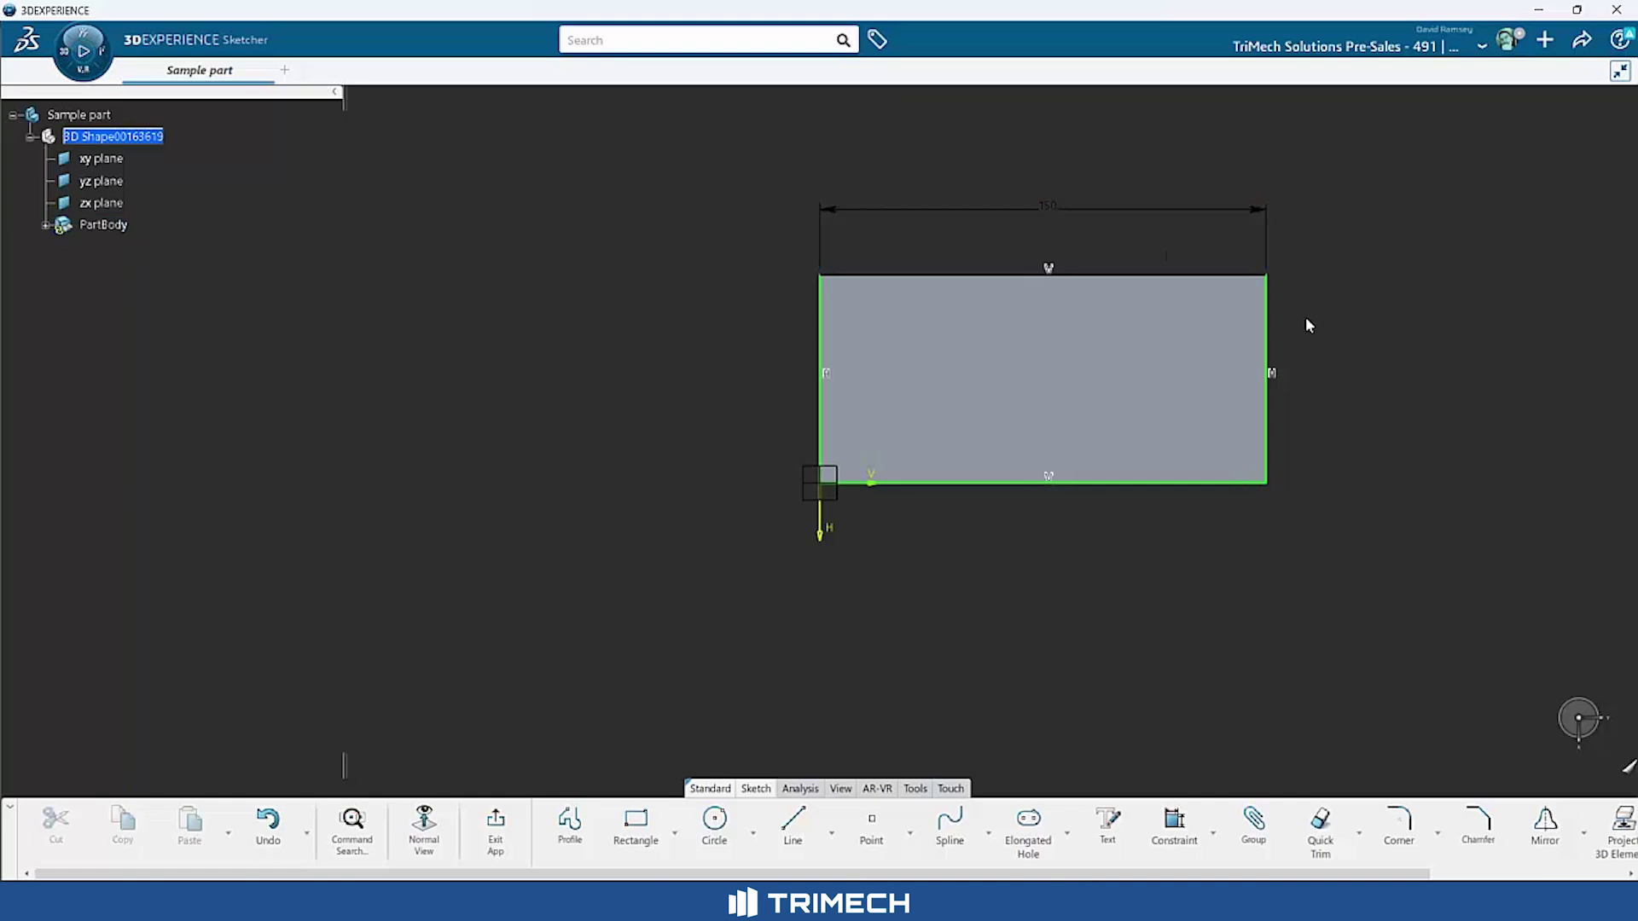
- Dimension the rectangle's right edge to a 40 mm height
click(1269, 354)
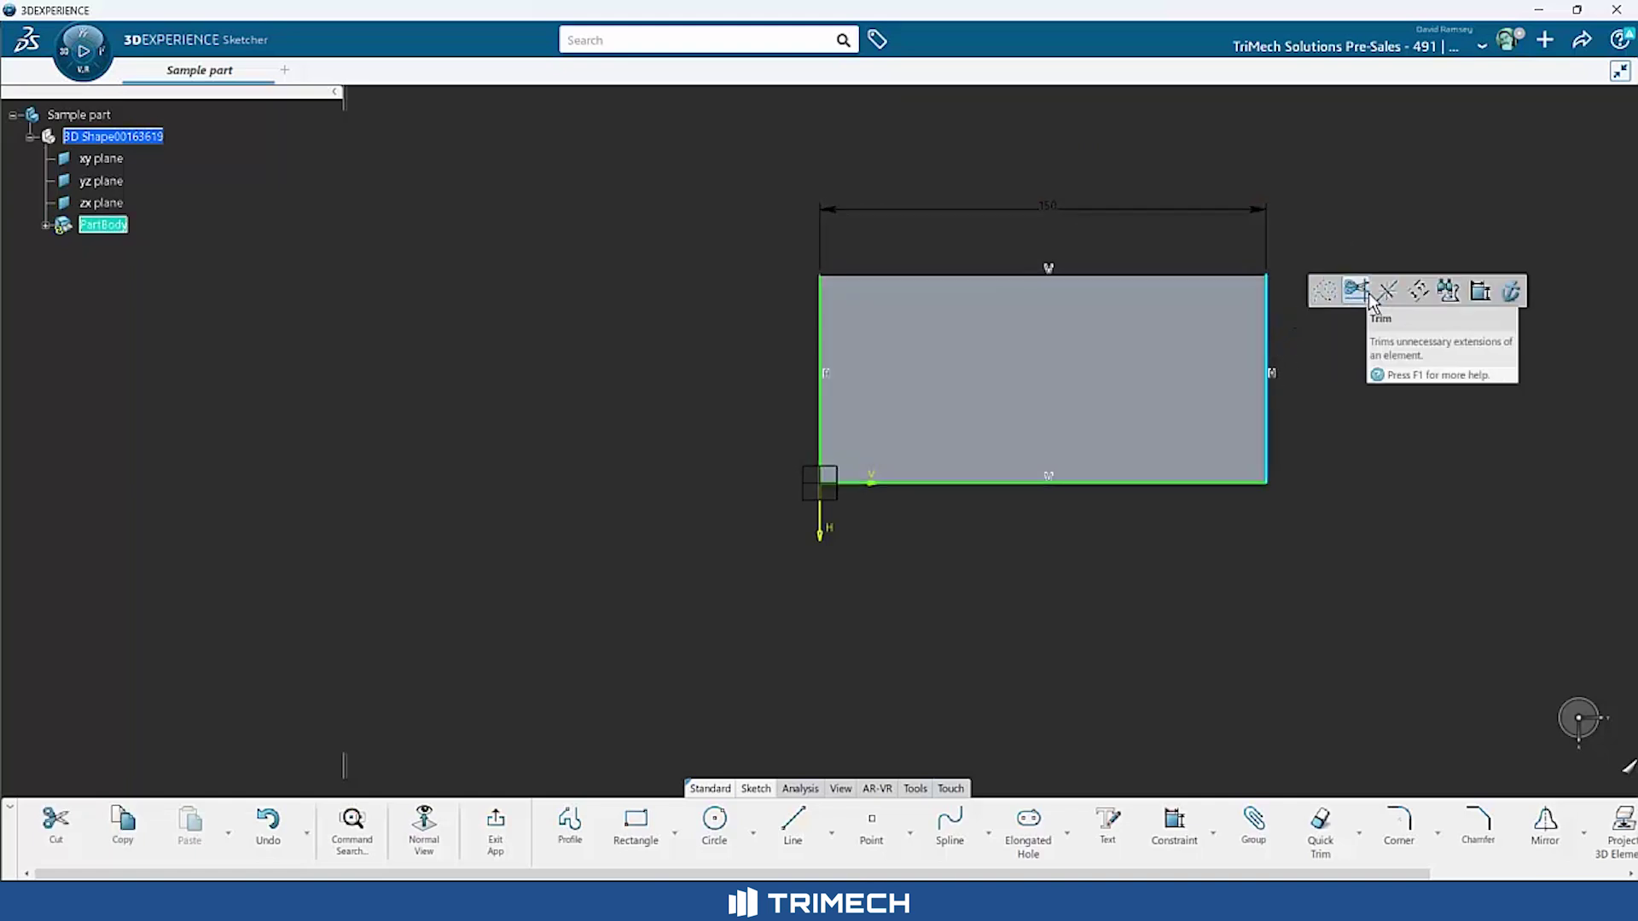
click(1481, 293)
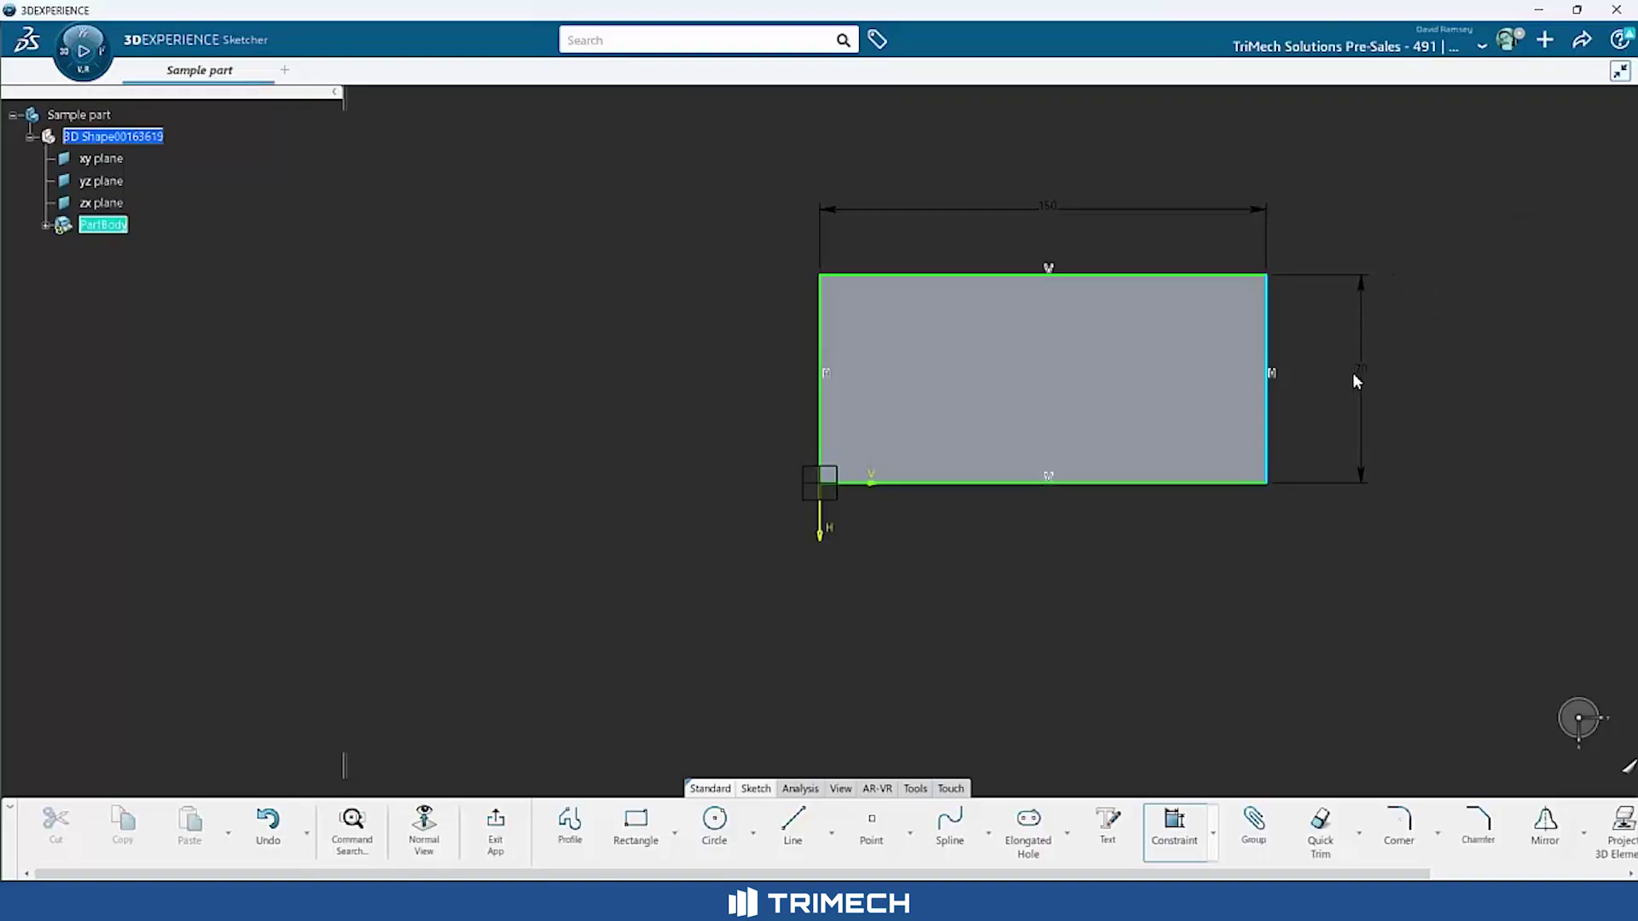
click(1328, 380)
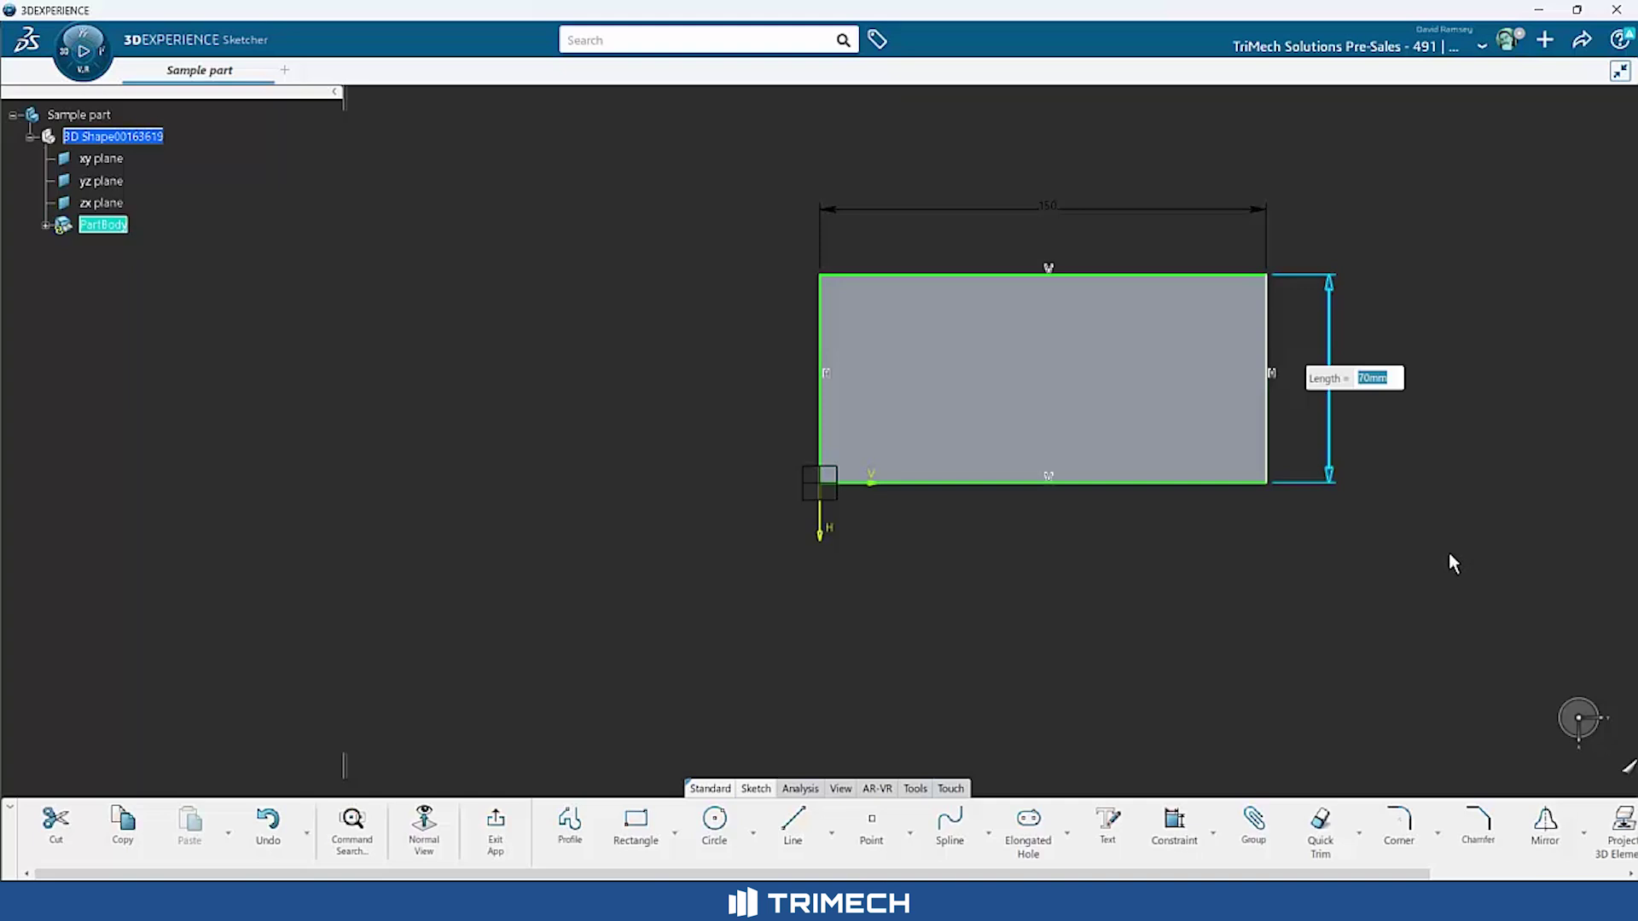
text(40)
key(Return)
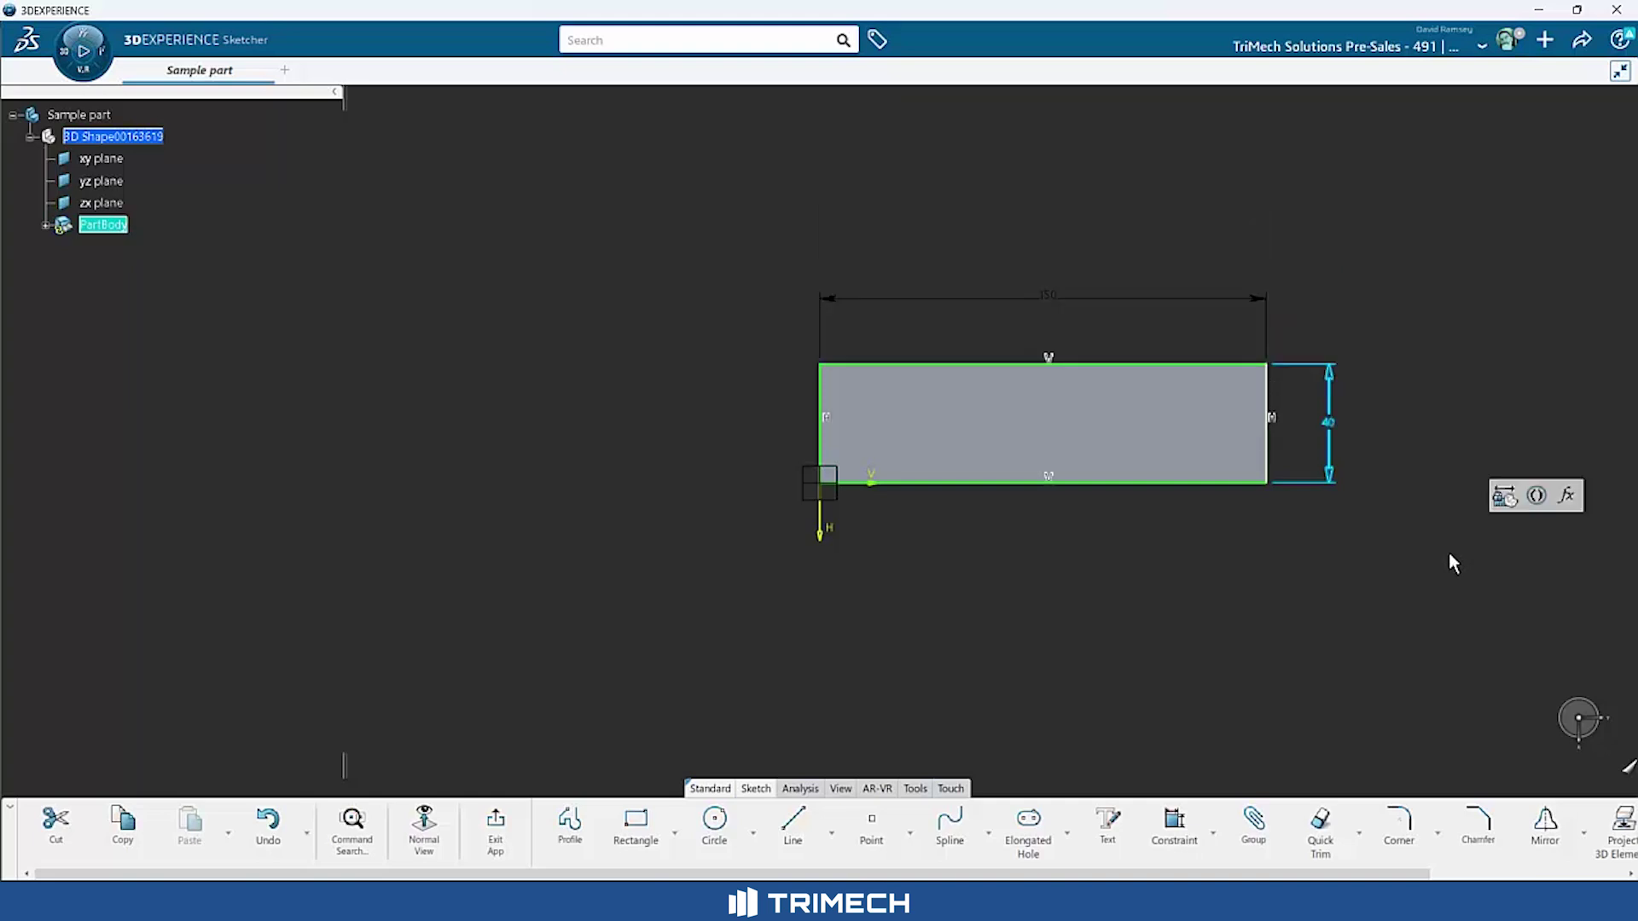
click(1408, 562)
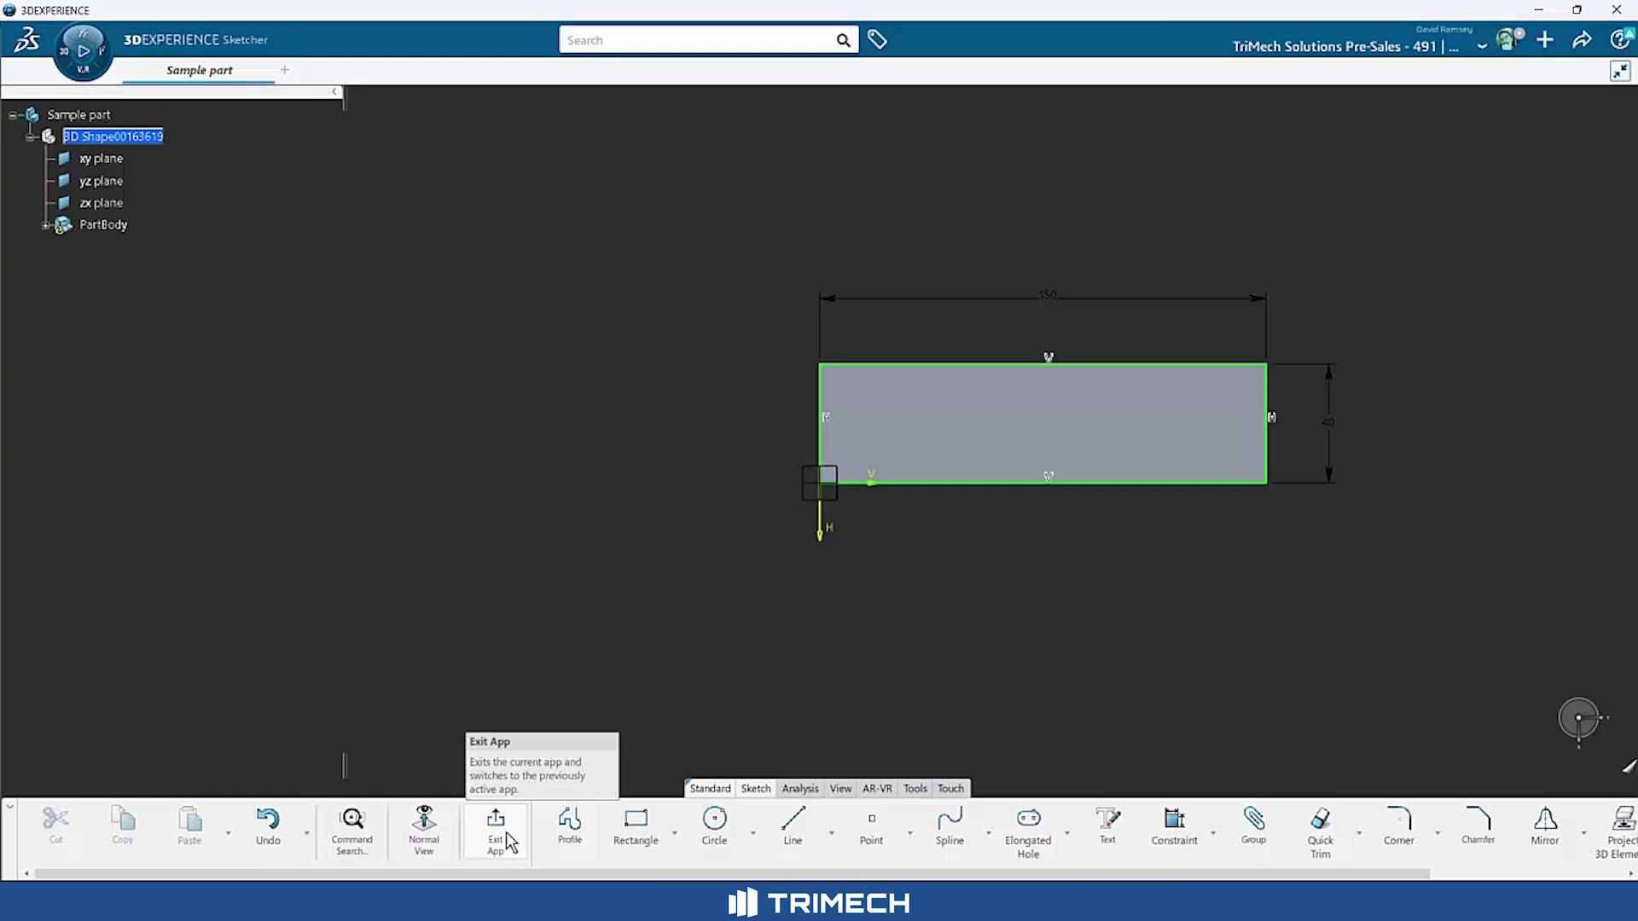
- Exit the Sketcher back to Part Design with the 150 x 40 profile
click(496, 832)
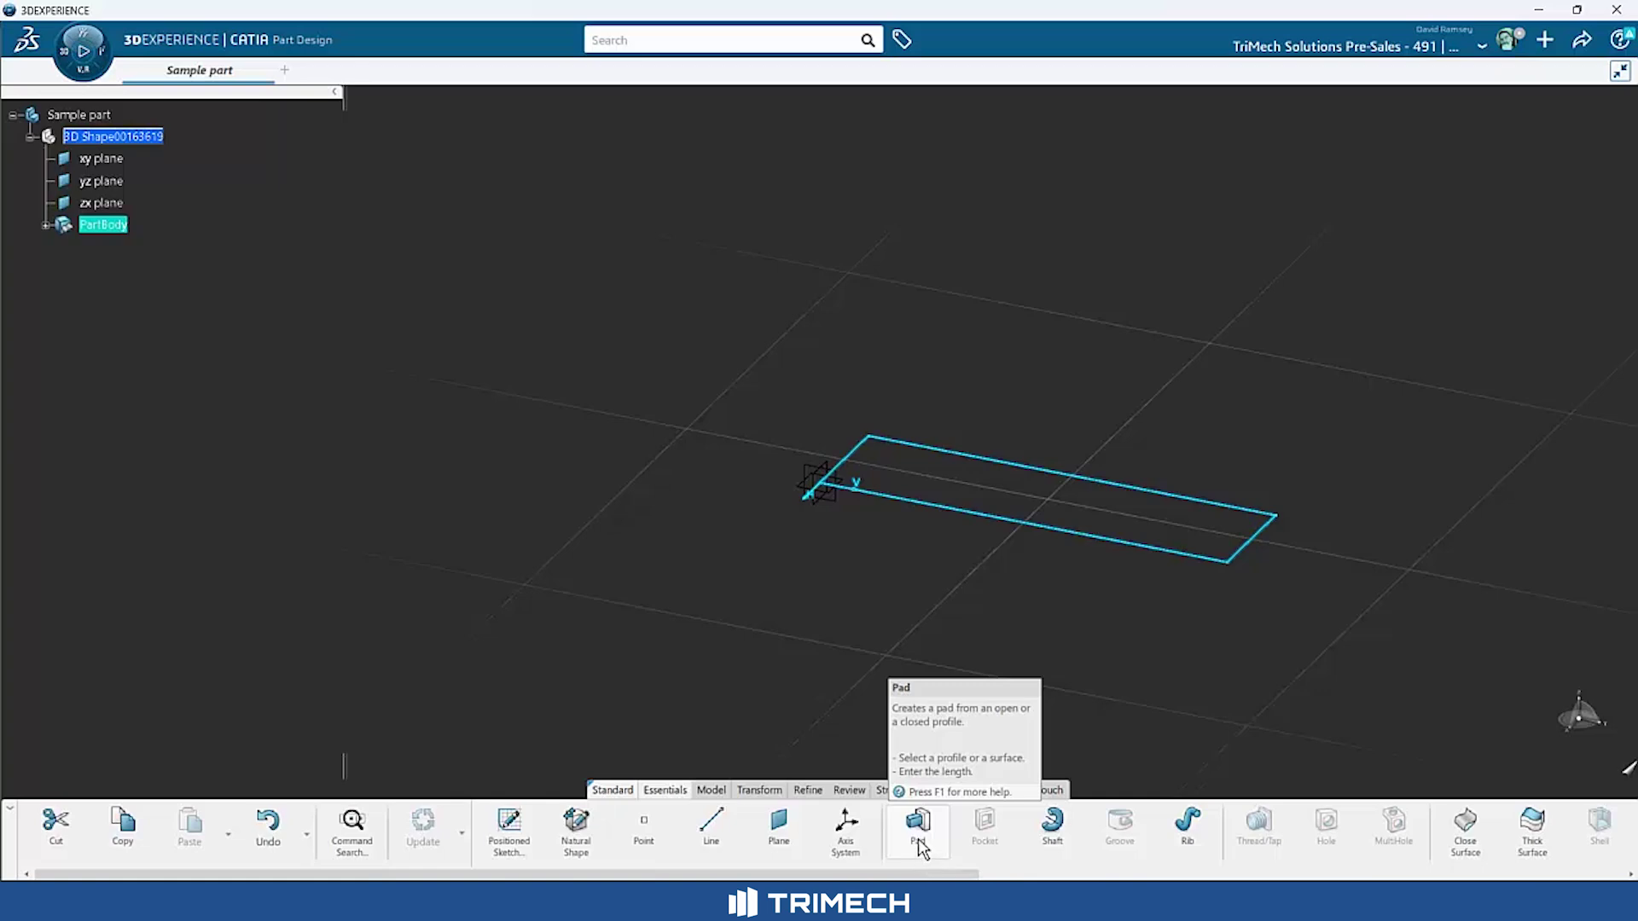
- Start a pad on the sketch, keeping the upward direction and Dimension limit type
click(917, 838)
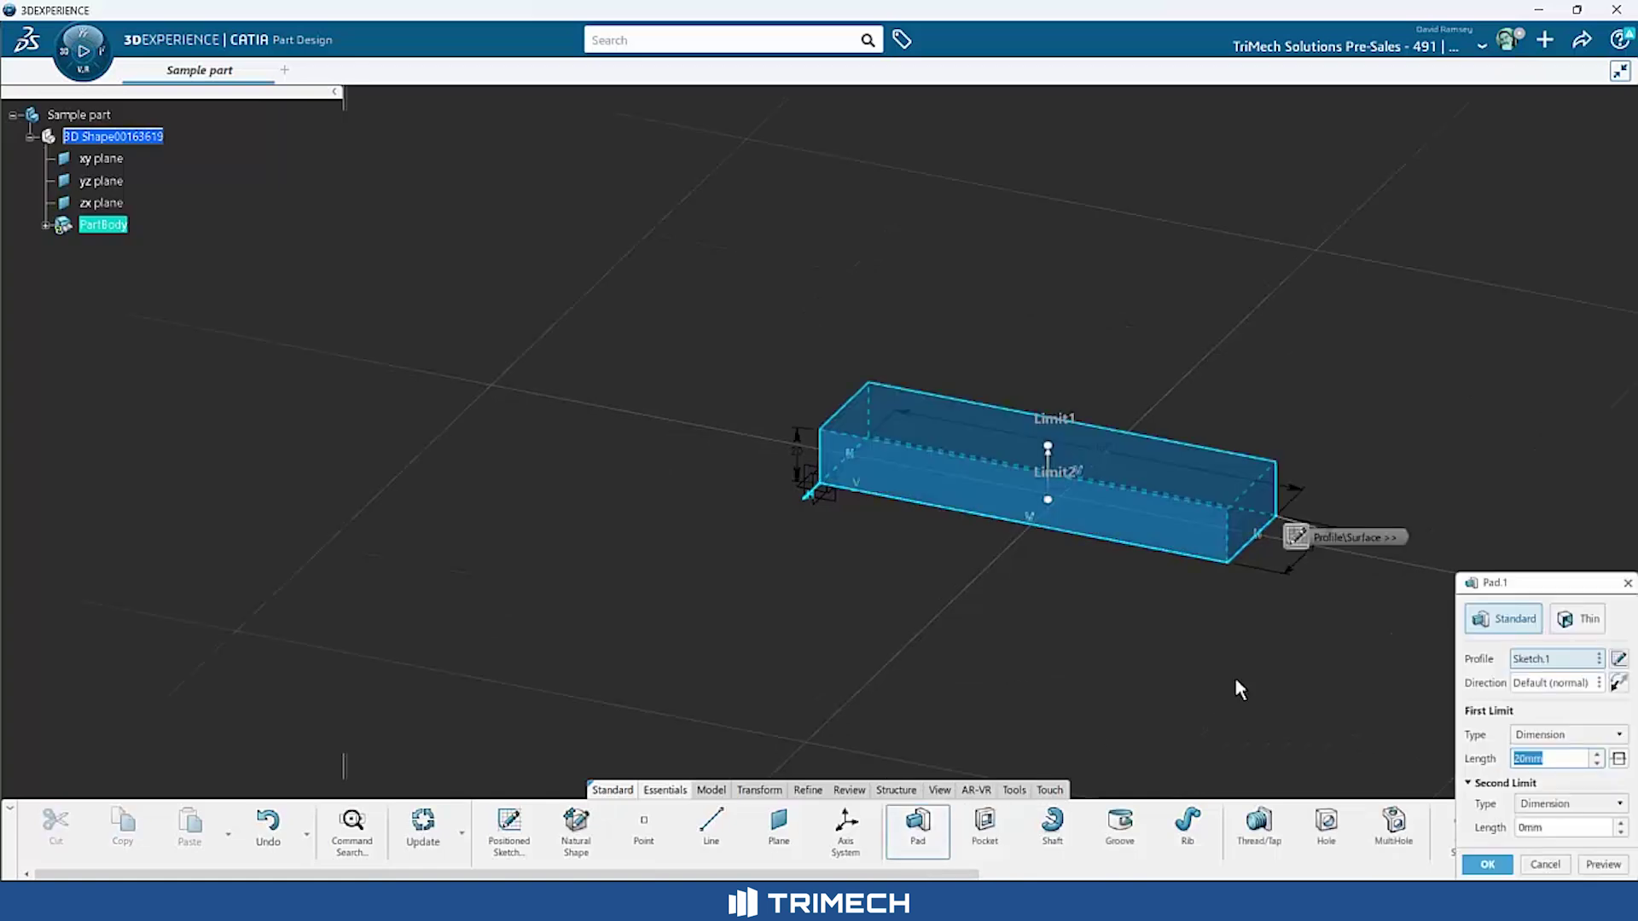
drag(1563, 579, 1484, 157)
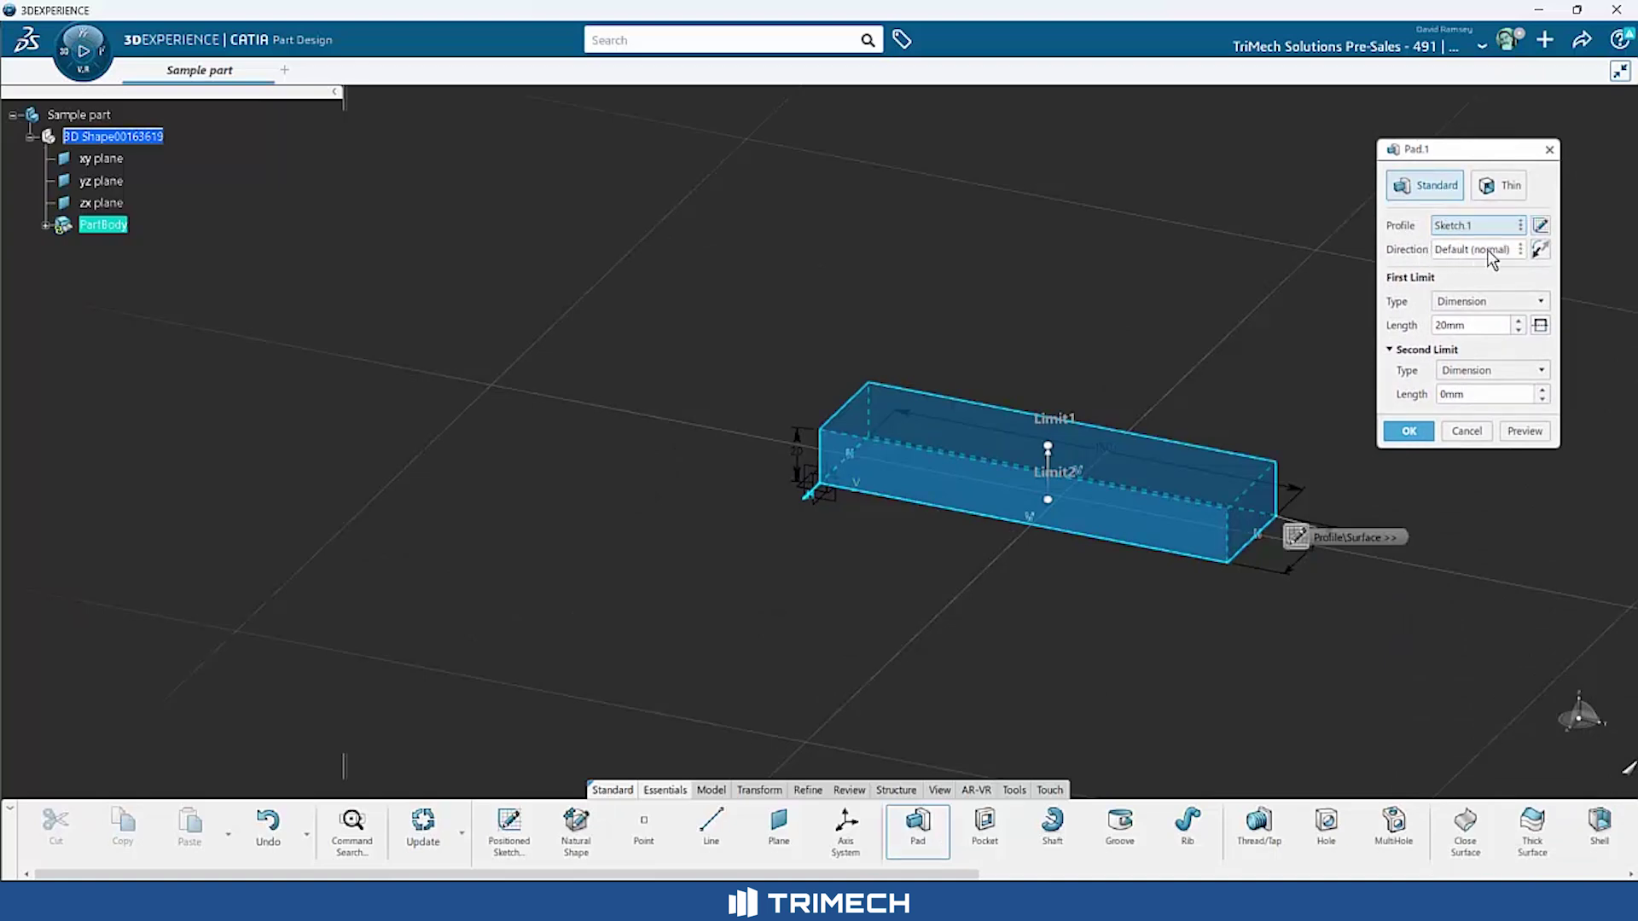
click(1539, 250)
click(1540, 250)
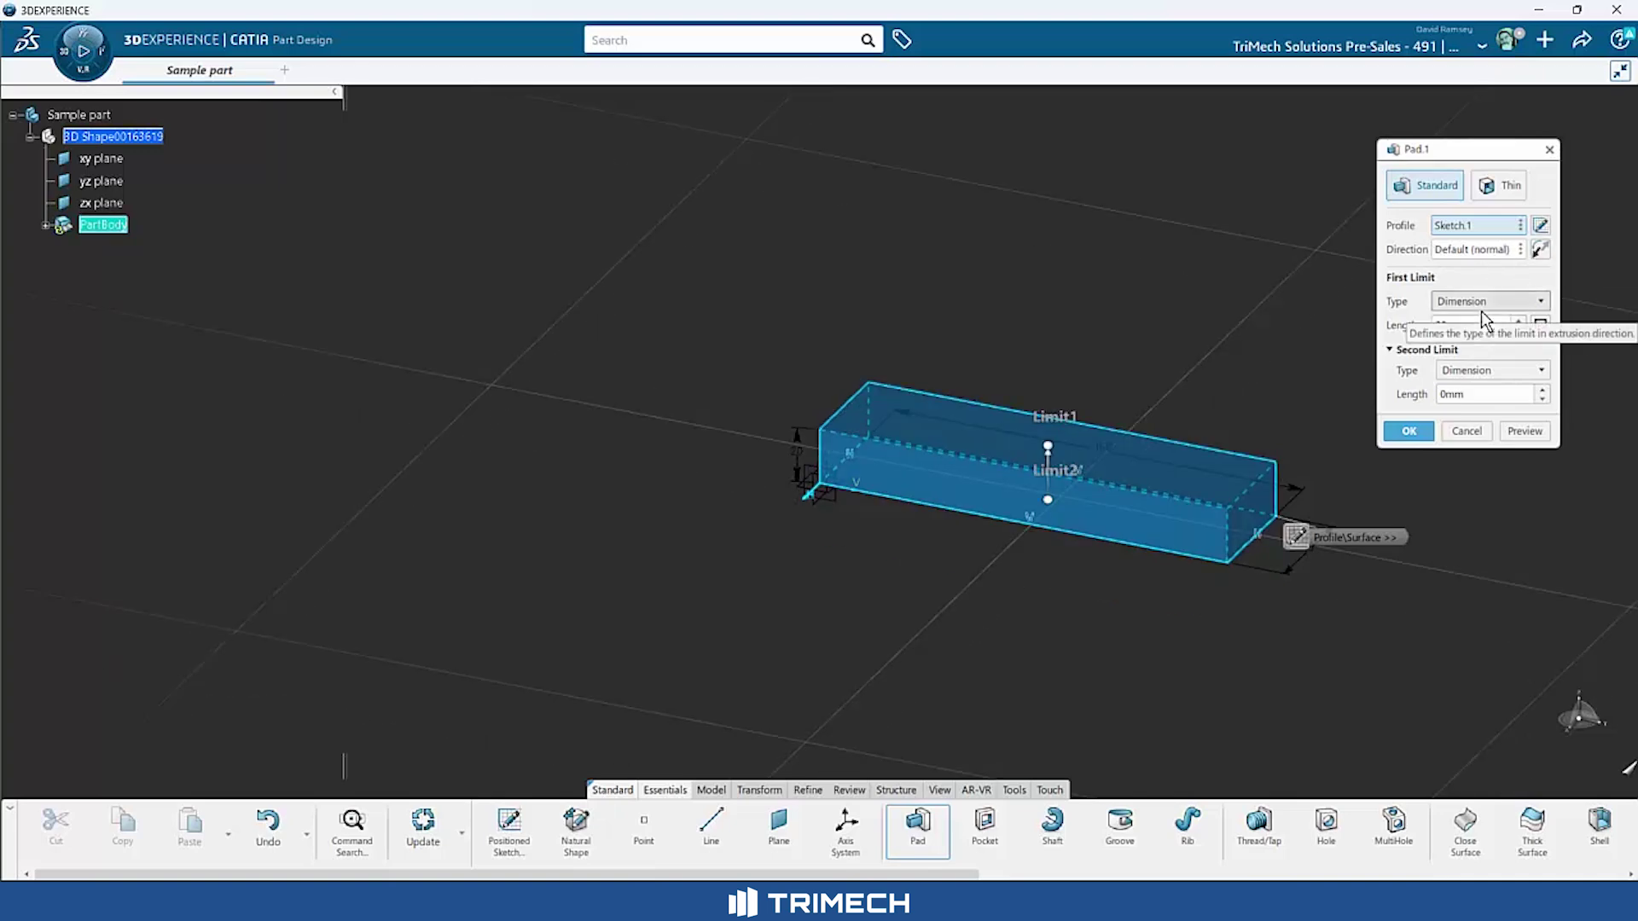
click(1539, 302)
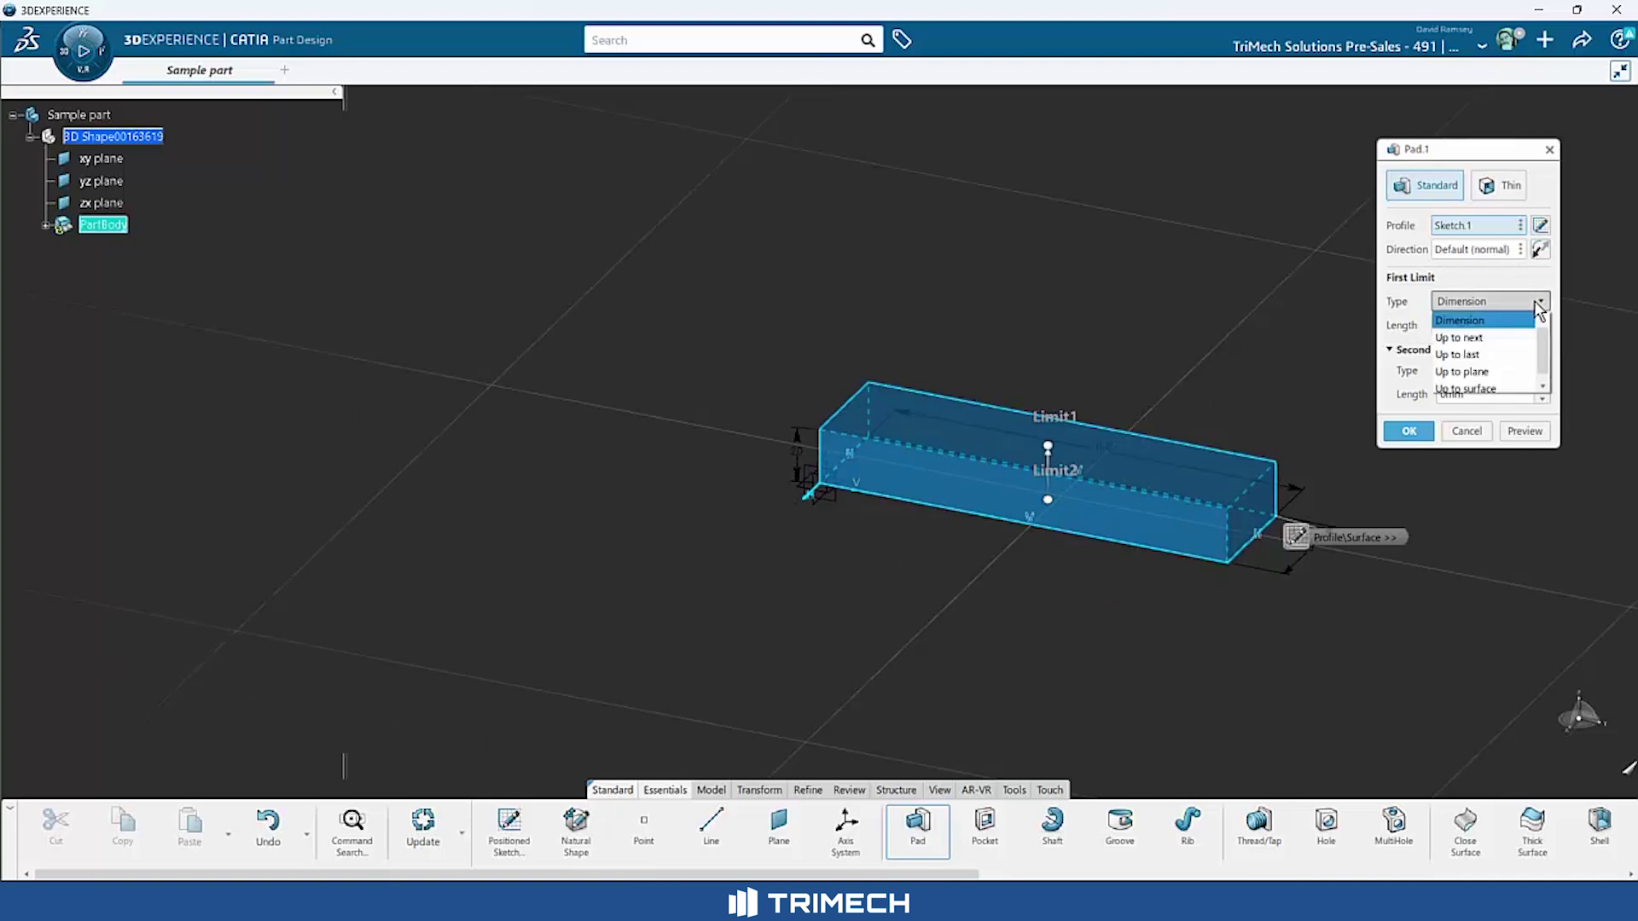
click(1484, 320)
- Set the pad's first limit length to 10 mm and create the solid block
double_click(1450, 325)
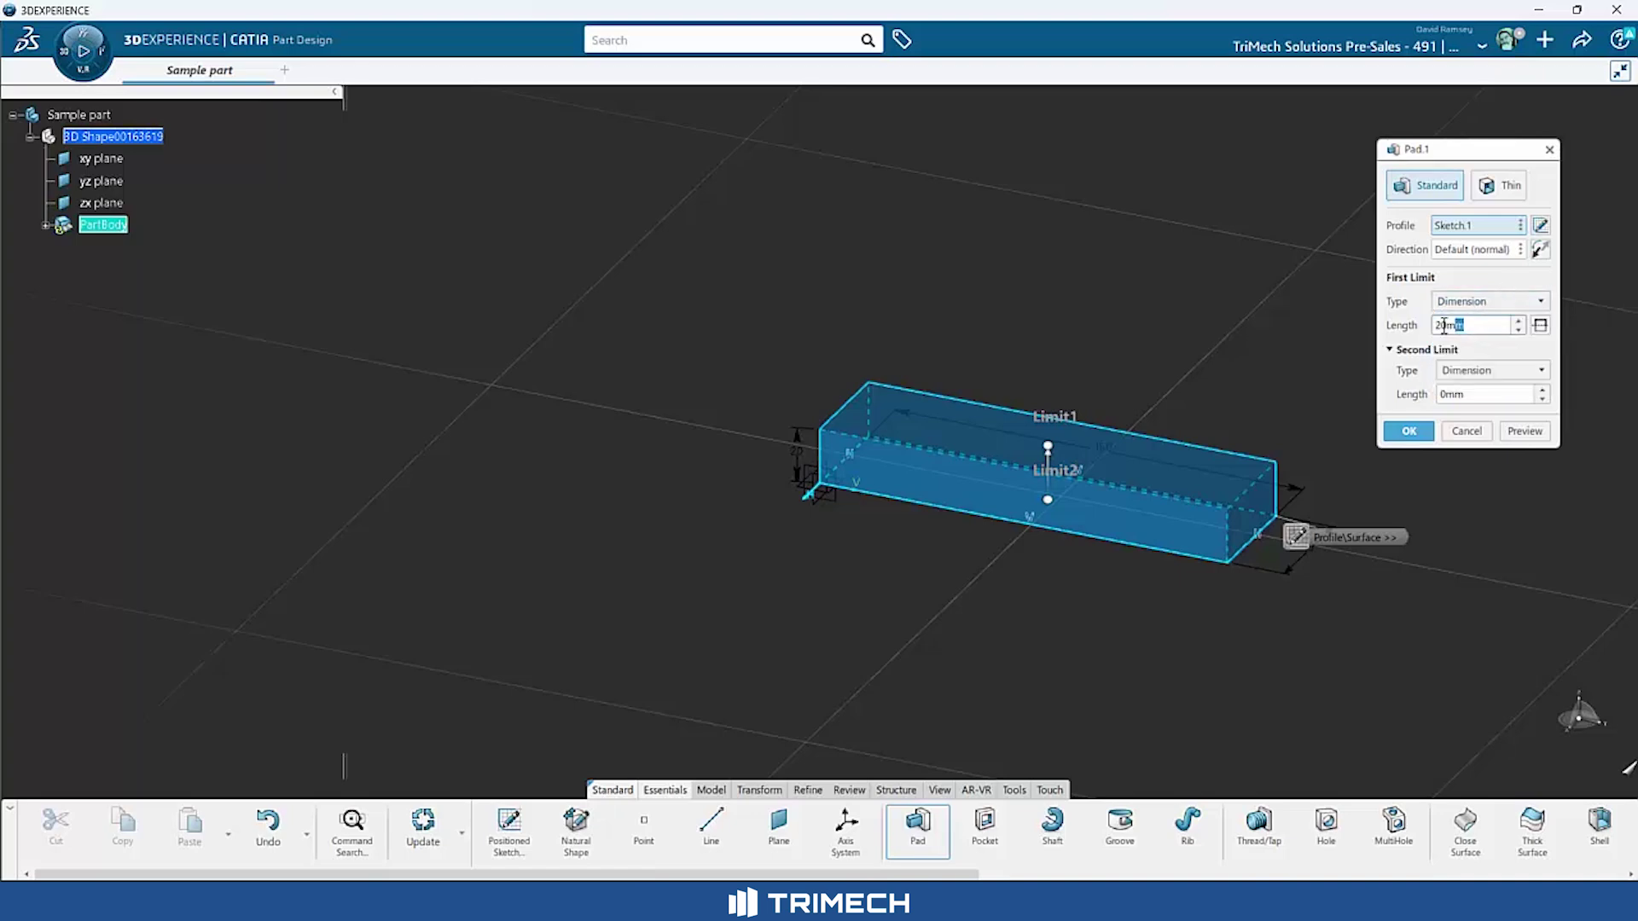
text(10)
click(1488, 353)
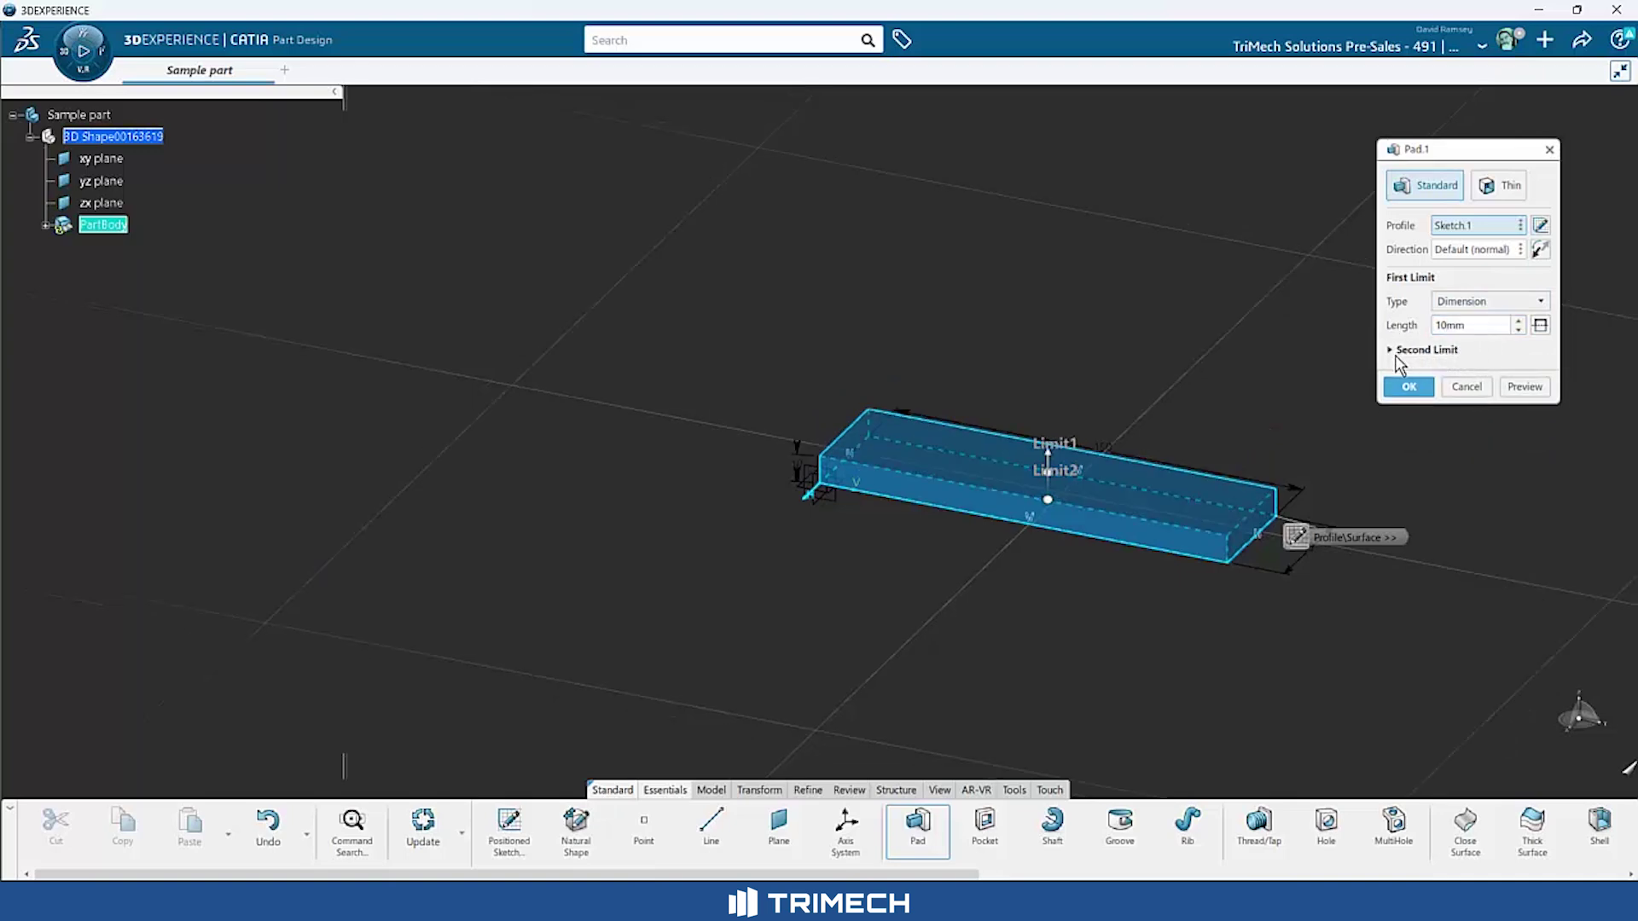
click(1390, 350)
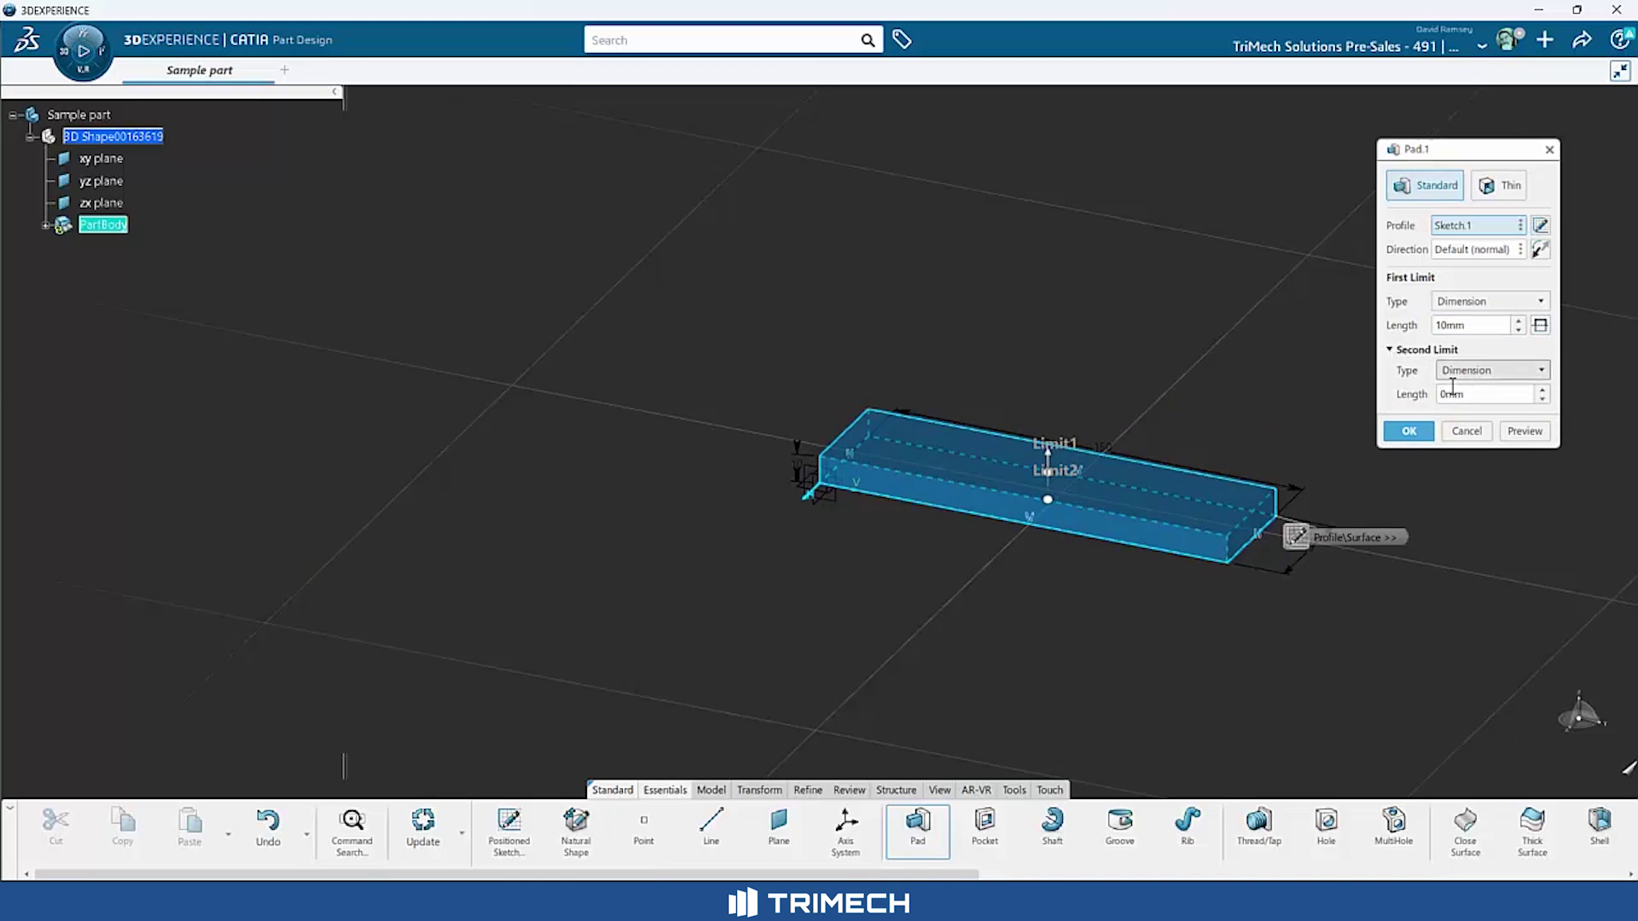
click(1389, 350)
click(1410, 389)
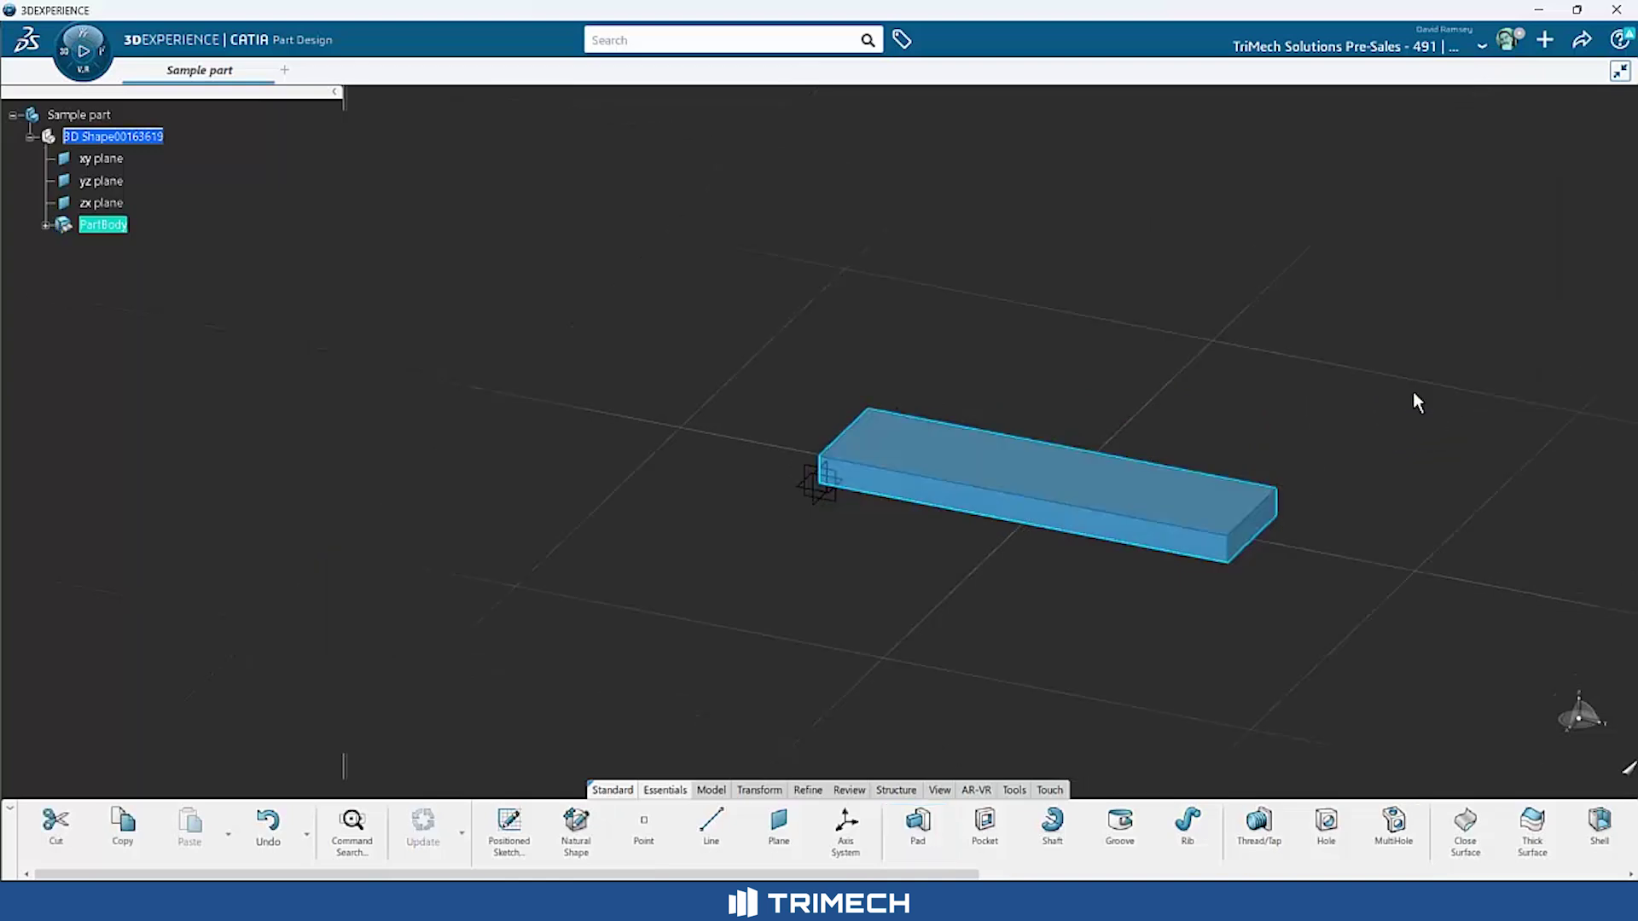
click(1349, 475)
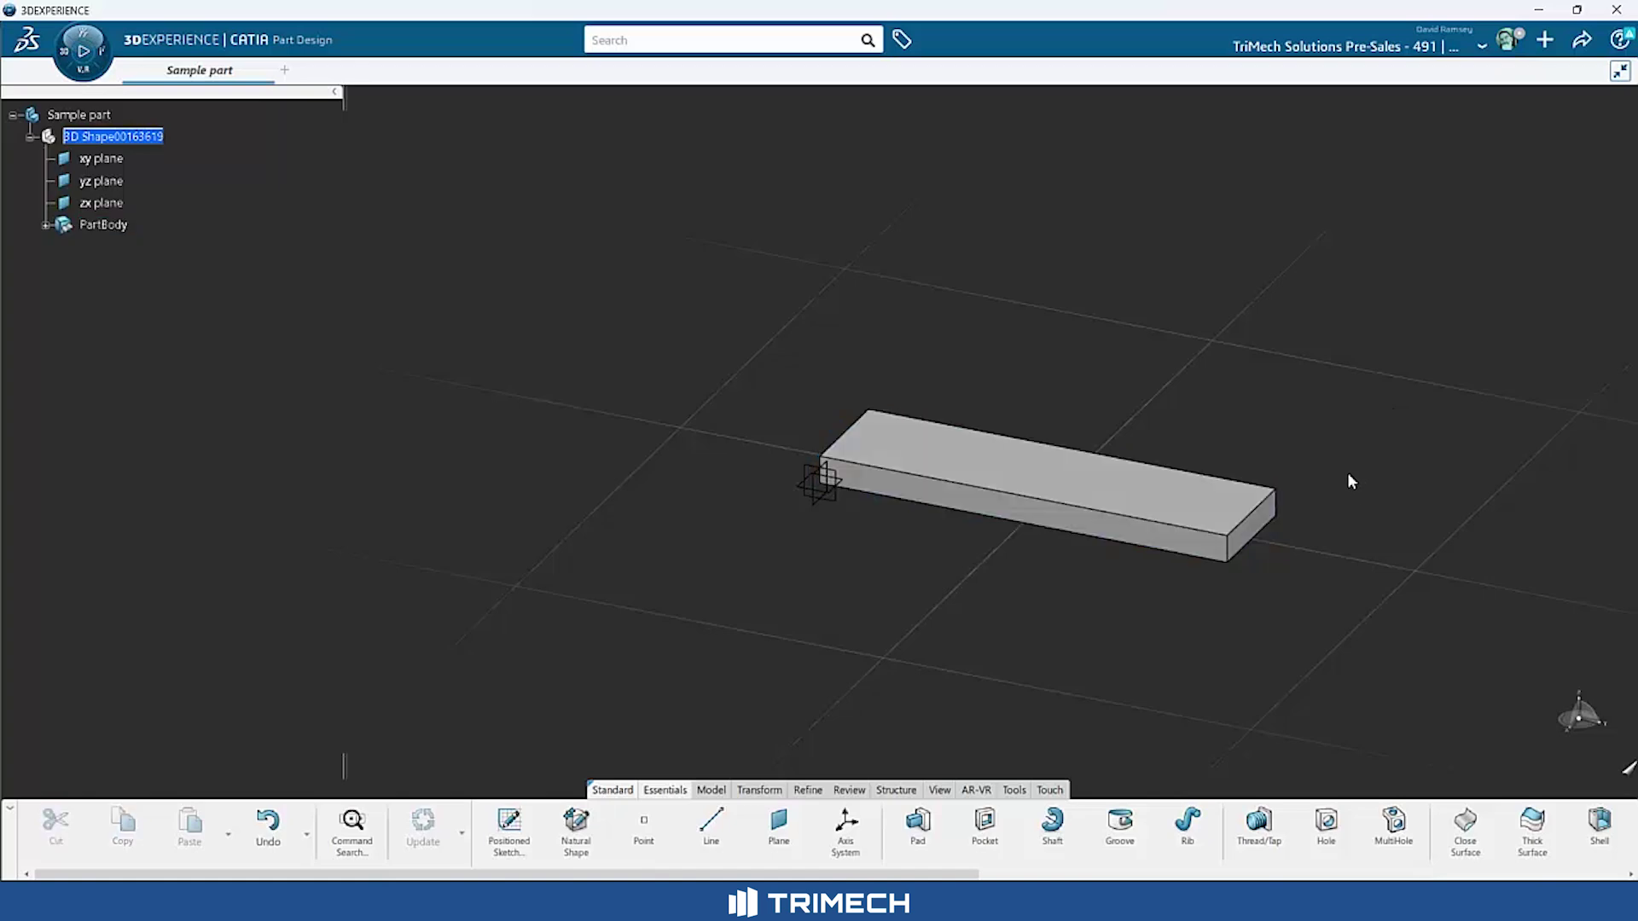